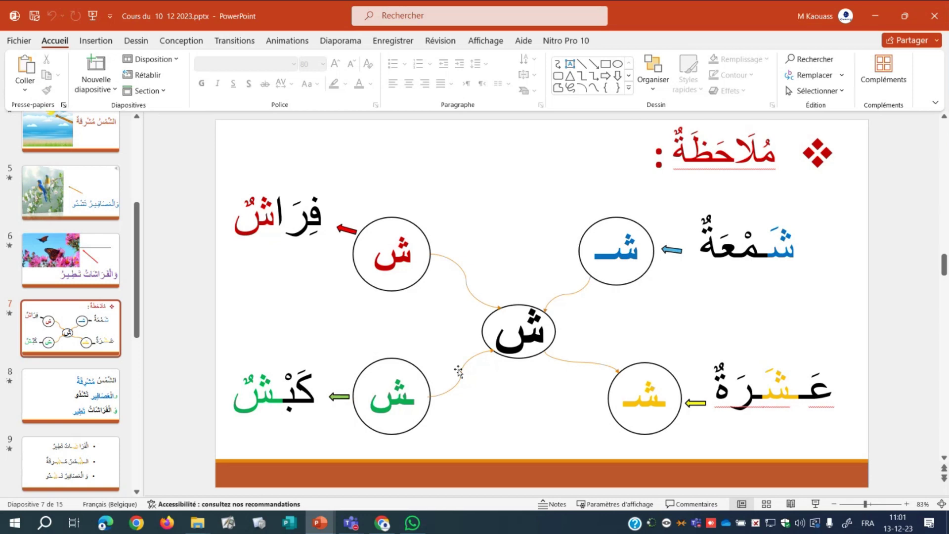
Switch to Présentation1 and delete slide 1's title and subtitle placeholders
key("alt+Tab")
key("alt+Tab")
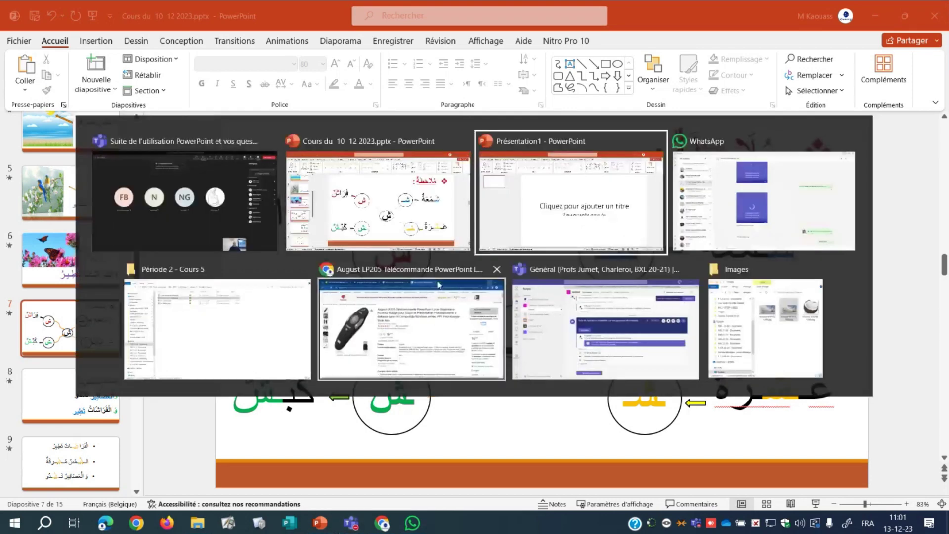
left_click(76, 161)
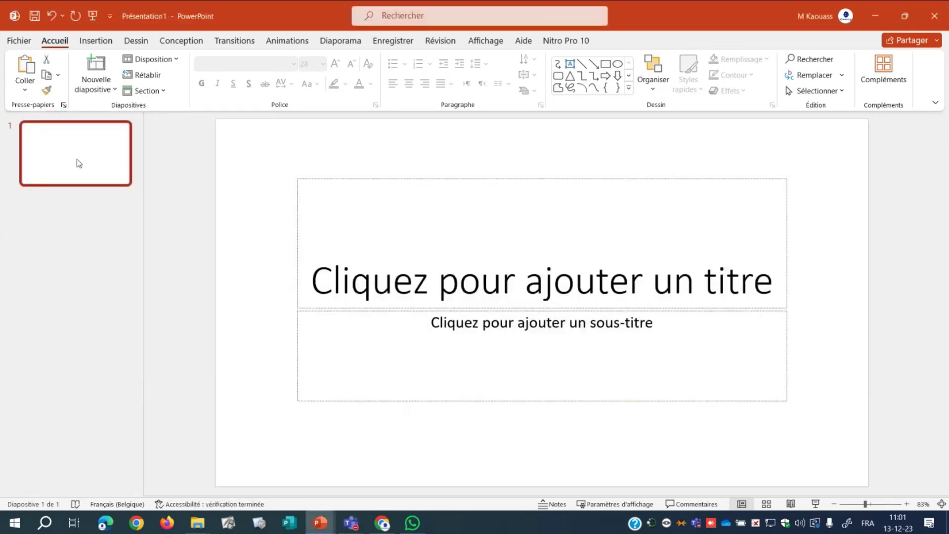
left_click(544, 179)
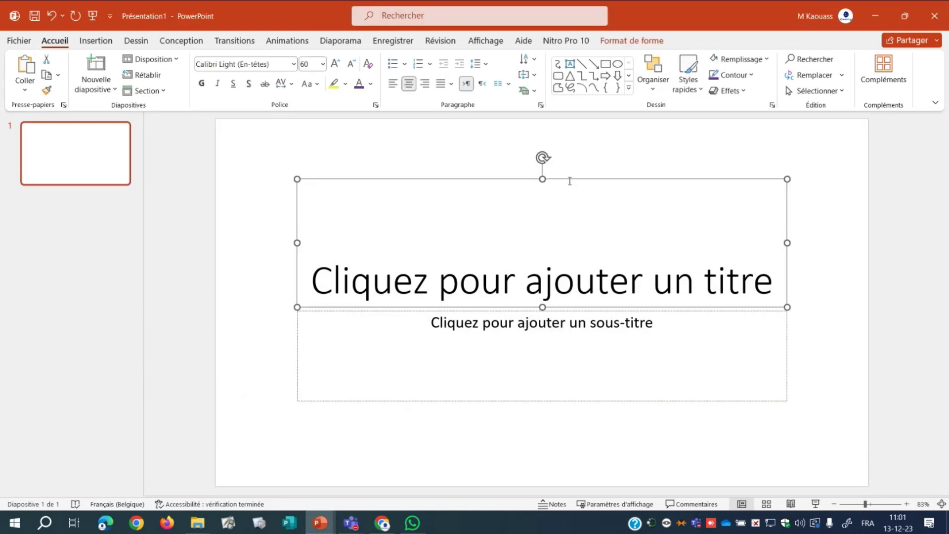
key("Delete")
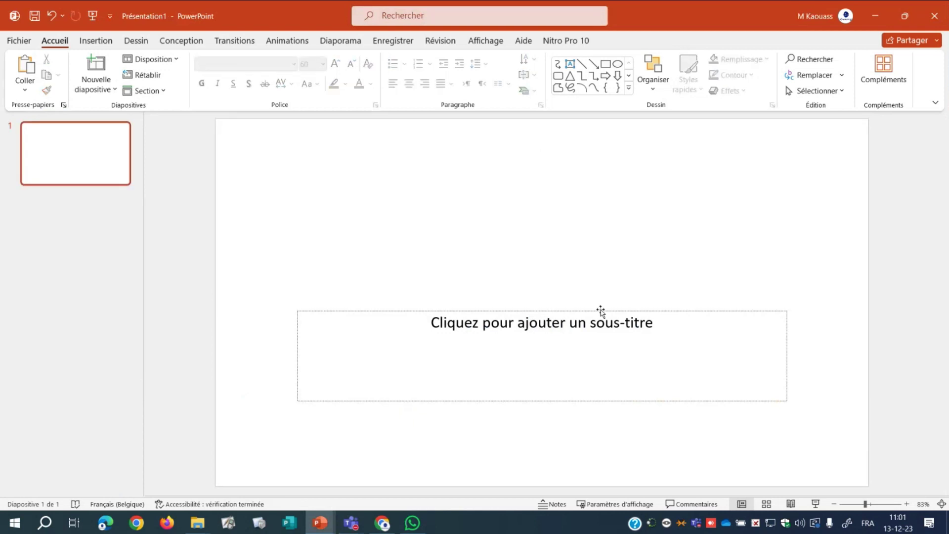
left_click(601, 312)
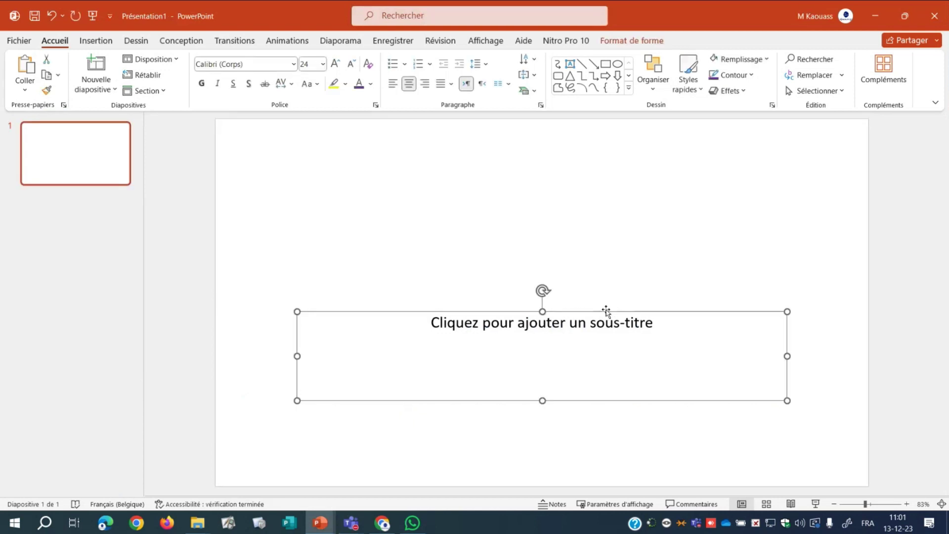
key("Delete")
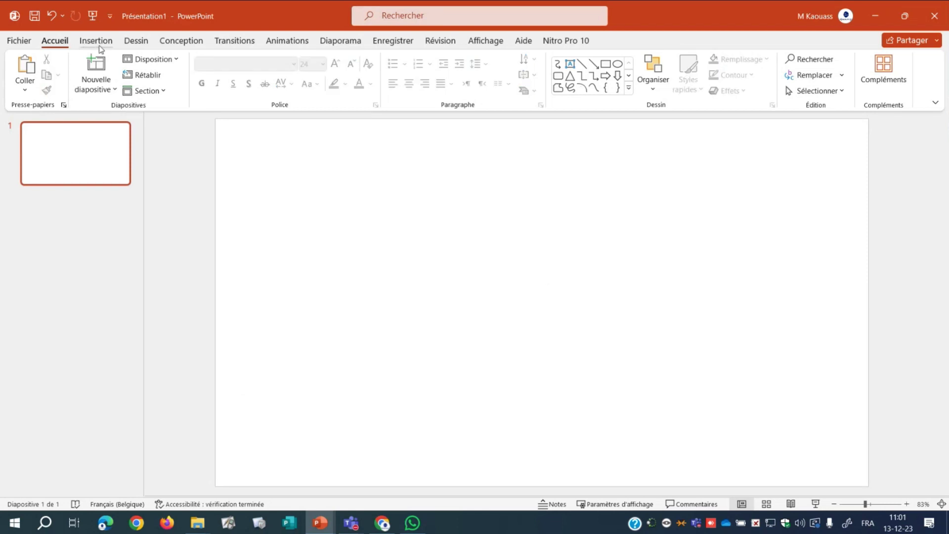
left_click(96, 40)
Pick the oval shape from the Formes gallery on the Insertion tab
left_click(54, 41)
left_click(96, 40)
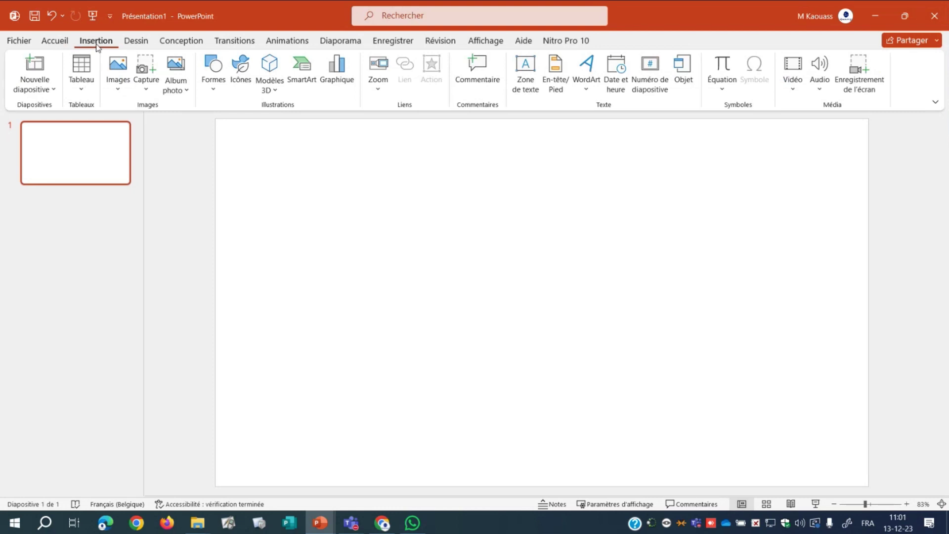
left_click(214, 90)
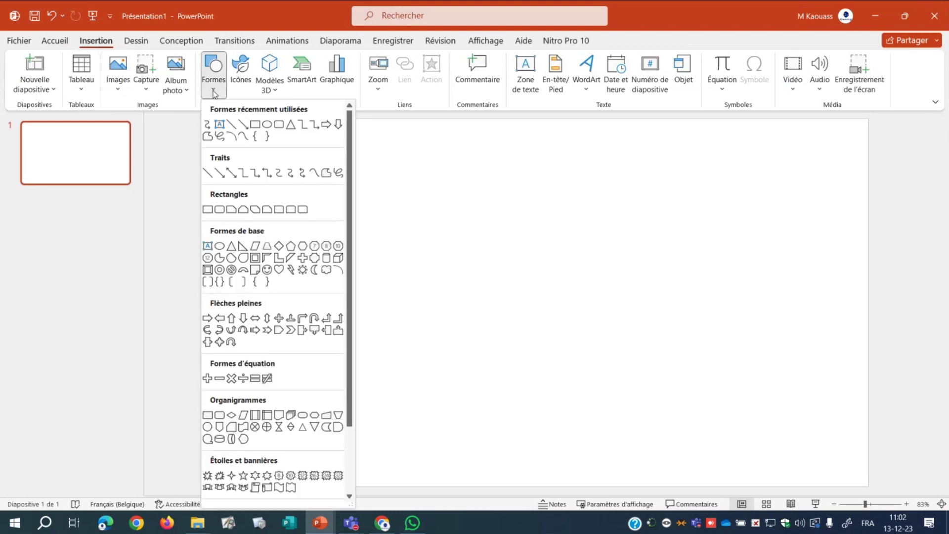
scroll(296, 405, "down", 3)
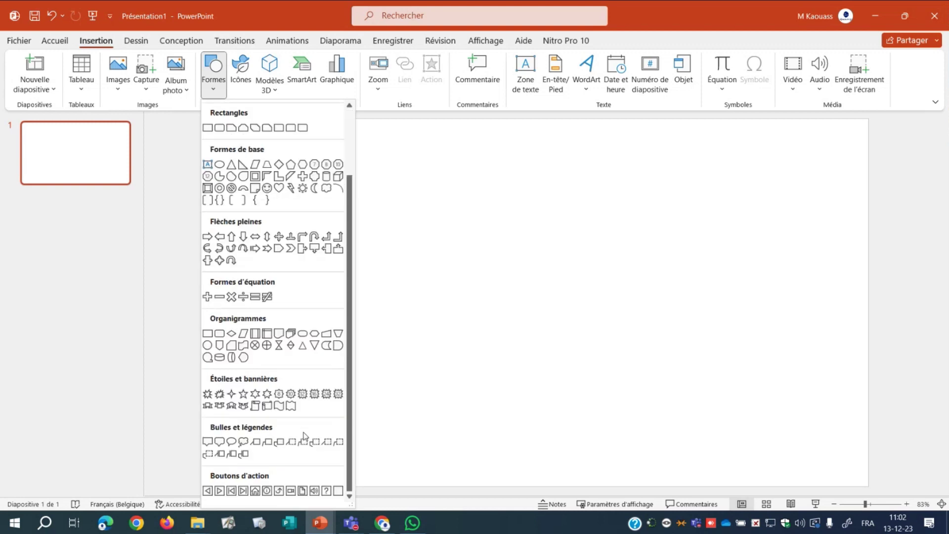
scroll(304, 436, "up", 3)
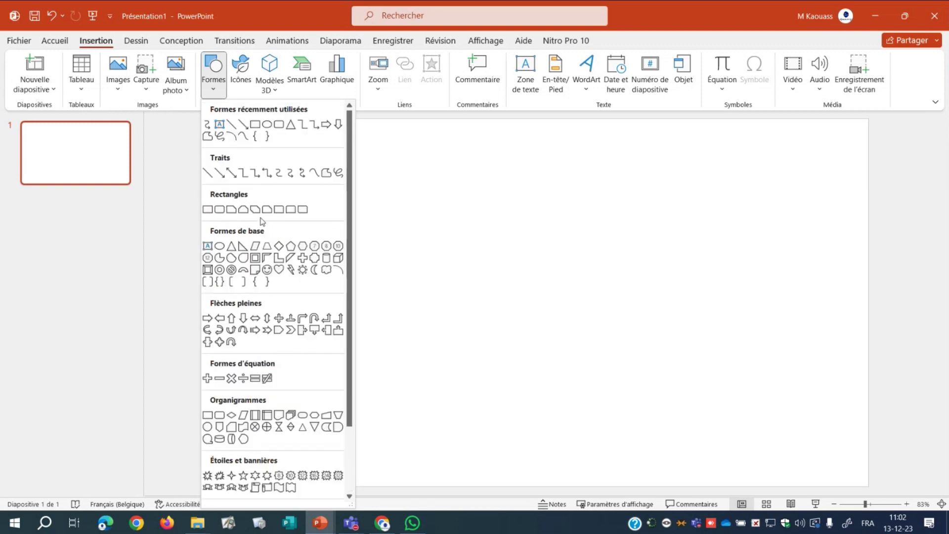
left_click(267, 125)
Draw a circle, move it near the slide centre, and resize it to 5,49 cm
mouse_move(489, 283)
left_mouse_down()
mouse_move(590, 378)
mouse_move(609, 351)
mouse_move(542, 368)
left_mouse_up()
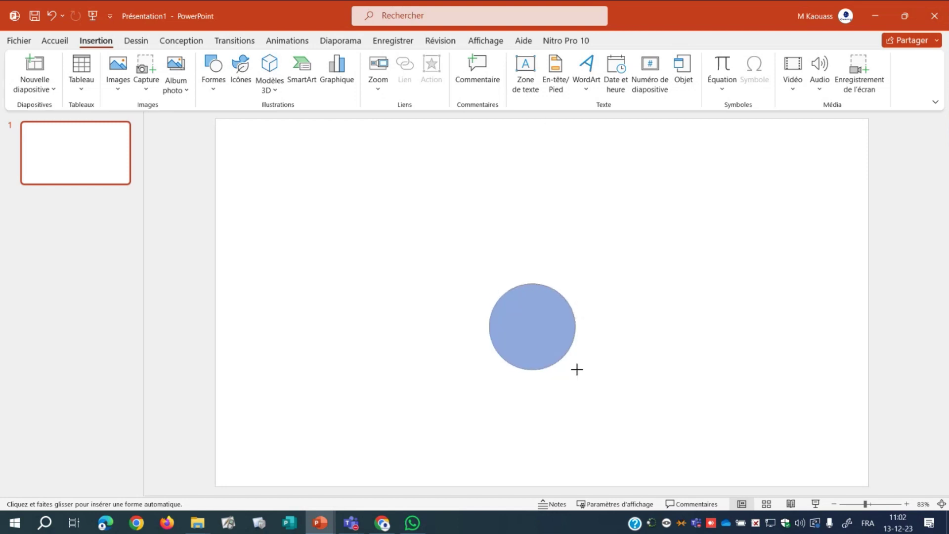
mouse_move(542, 369)
left_mouse_down()
mouse_move(566, 359)
mouse_move(593, 378)
mouse_move(493, 400)
mouse_move(664, 402)
left_mouse_up()
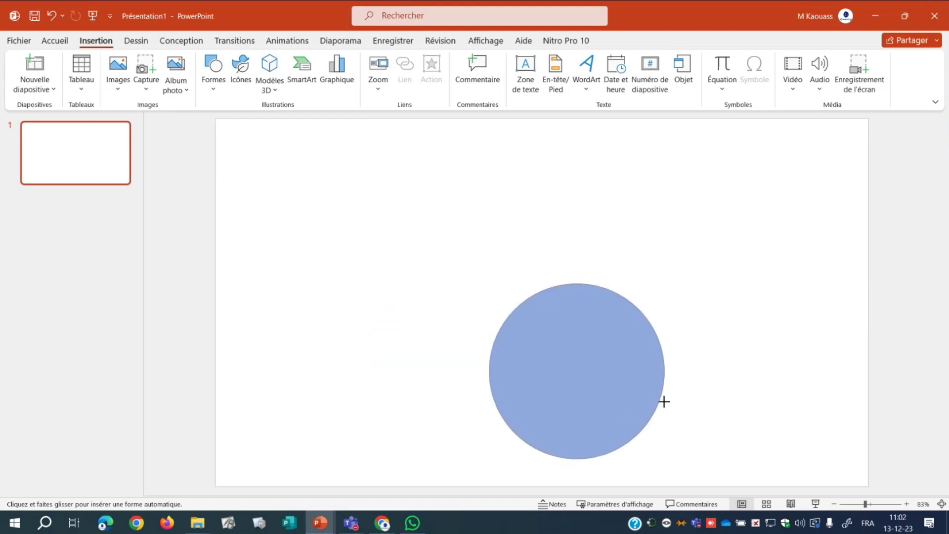
left_click_drag(664, 401, 663, 401)
left_click_drag(663, 401, 659, 399)
left_click_drag(574, 388, 542, 348)
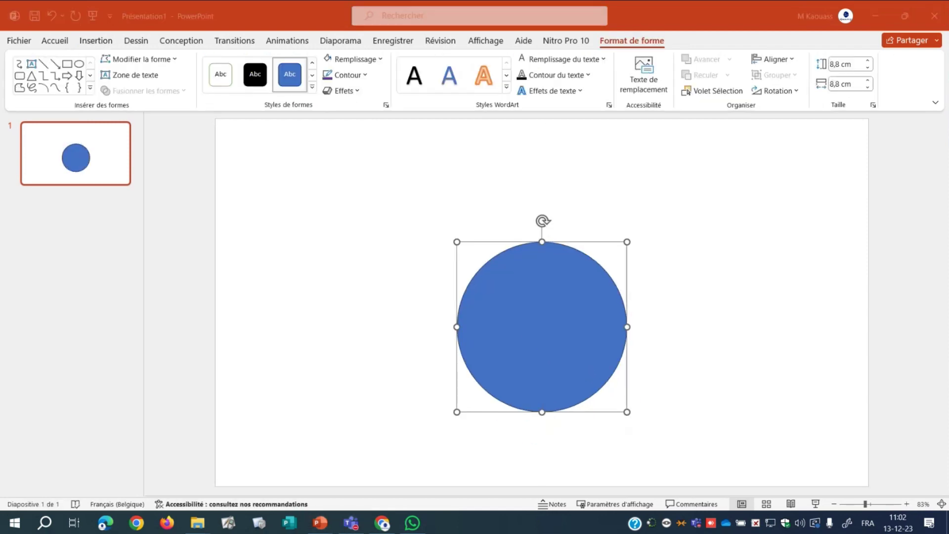
left_click(552, 331)
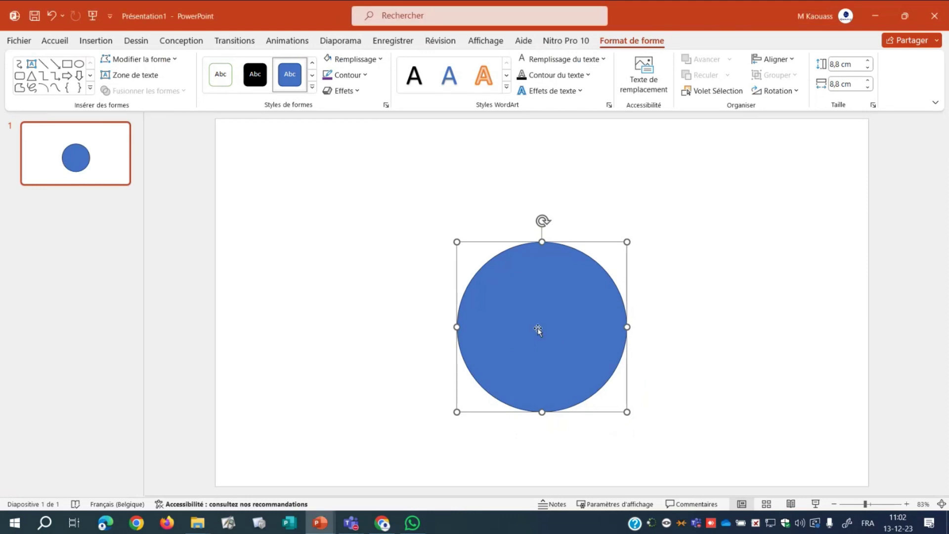
left_click_drag(538, 330, 538, 301)
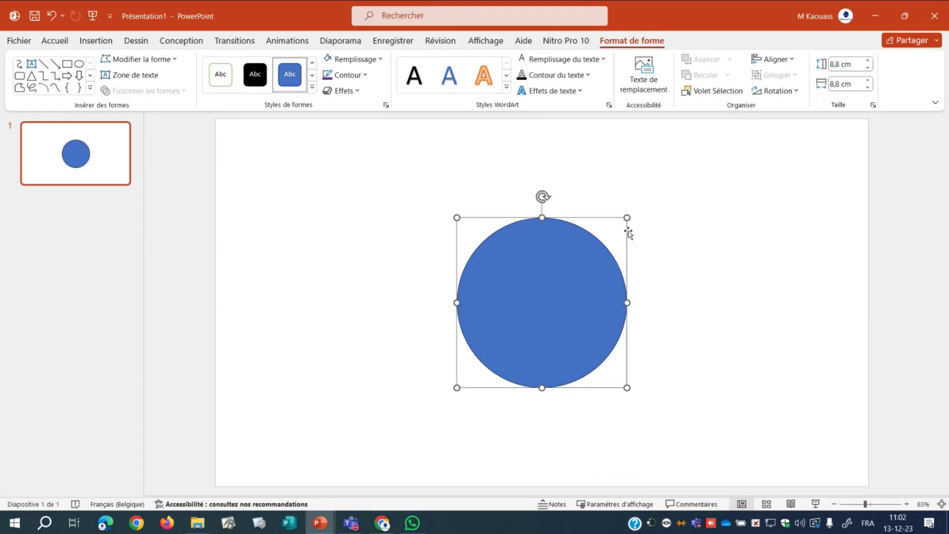
left_click_drag(625, 216, 595, 268)
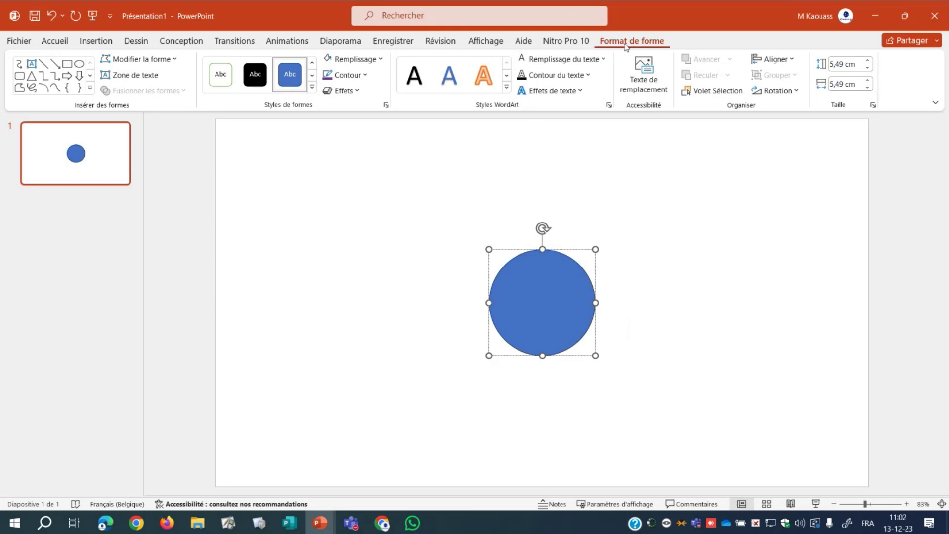
Set the circle's fill to Aucun remplissage, leaving only its outline
left_click(675, 314)
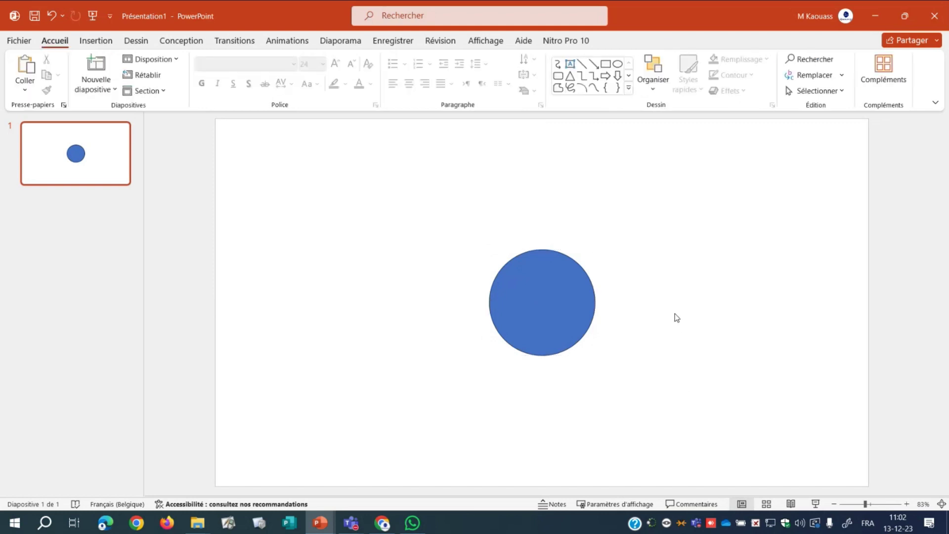
left_click(565, 313)
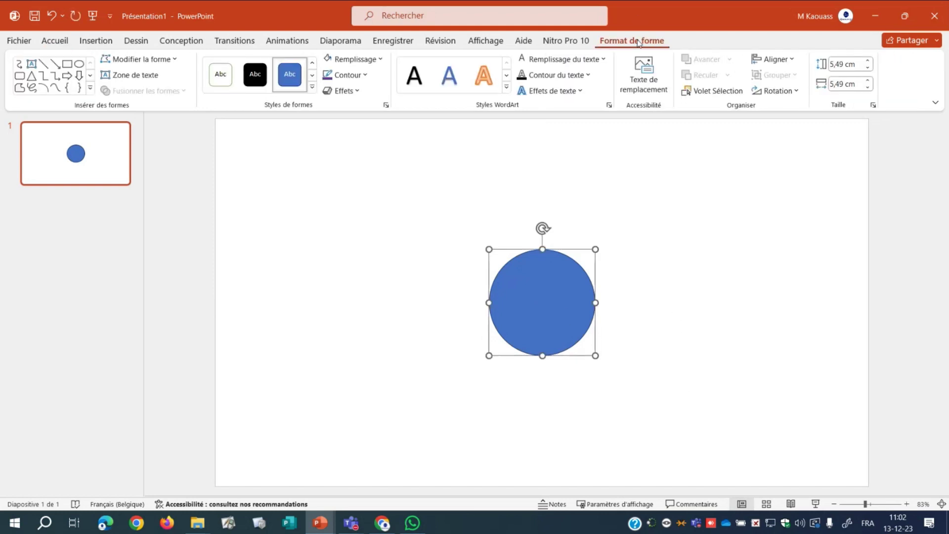
left_click(312, 87)
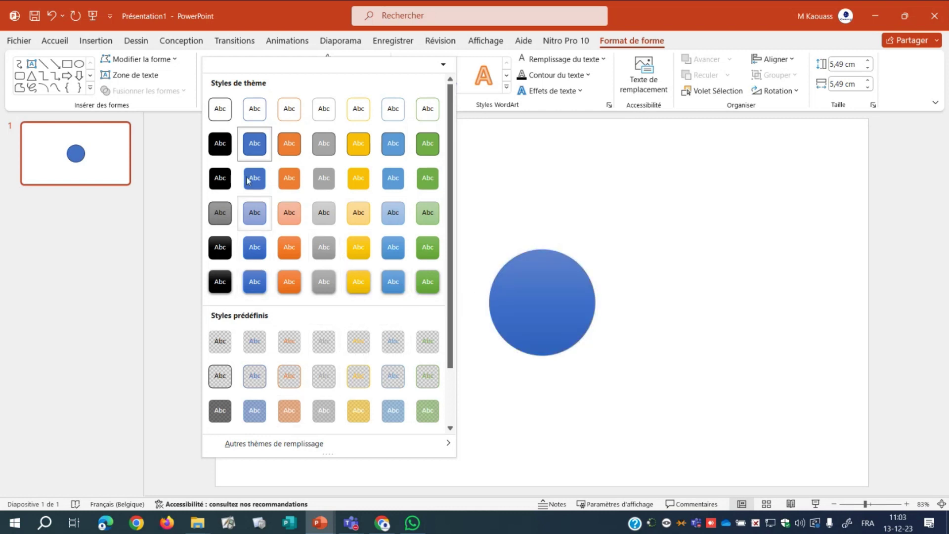
left_click(697, 49)
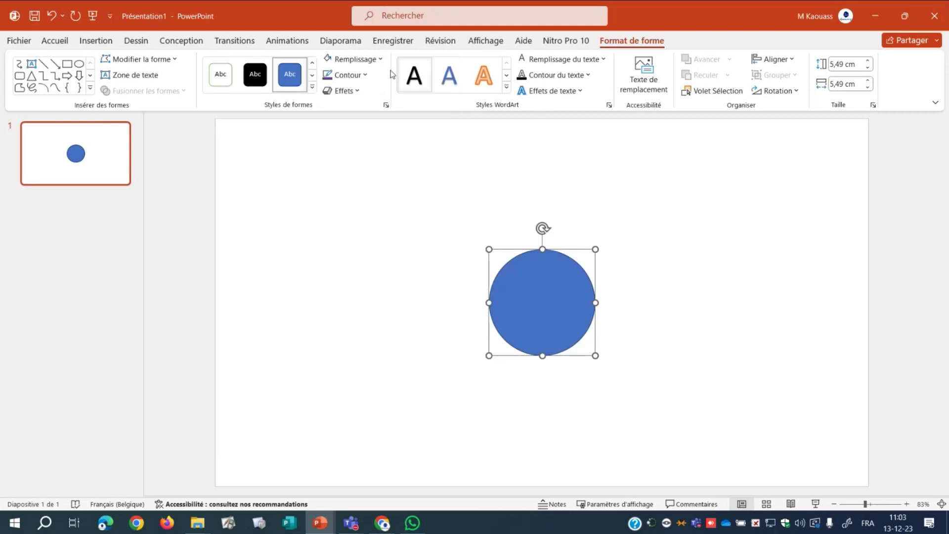
left_click(378, 63)
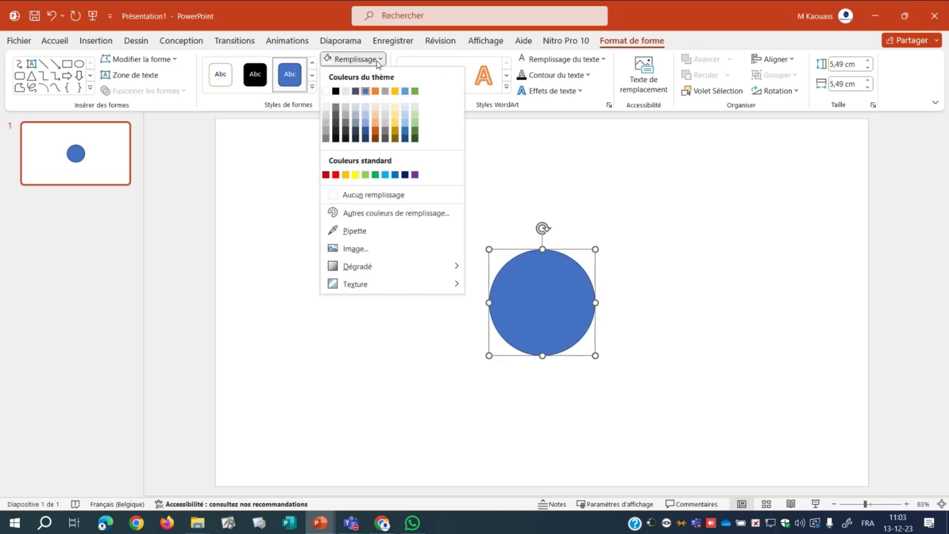
left_click(327, 93)
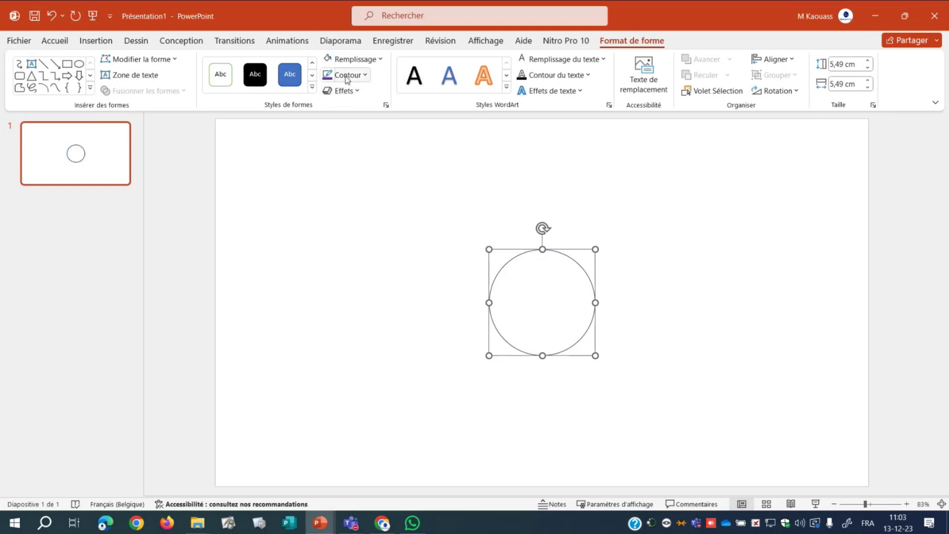
Give the circle a purple outline 6 pt wide
left_click(361, 77)
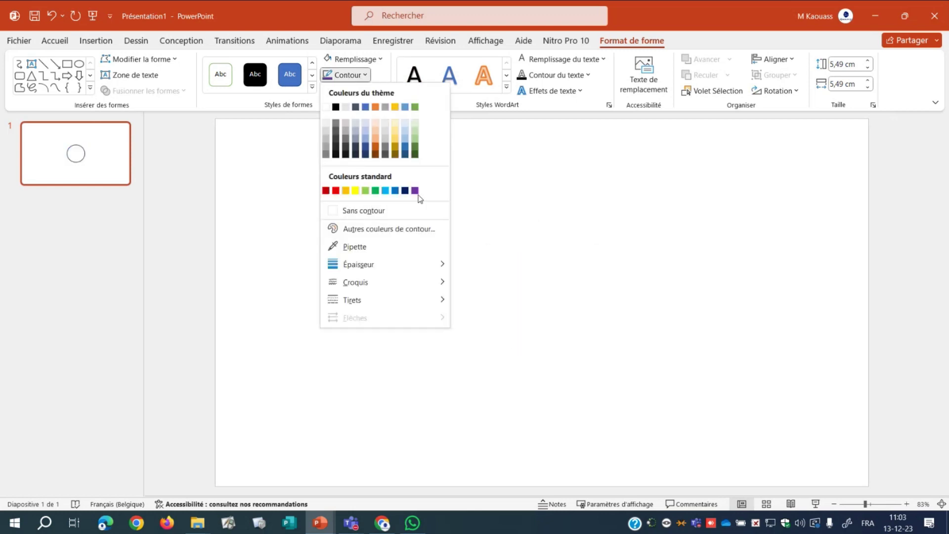
left_click(415, 191)
left_click(346, 74)
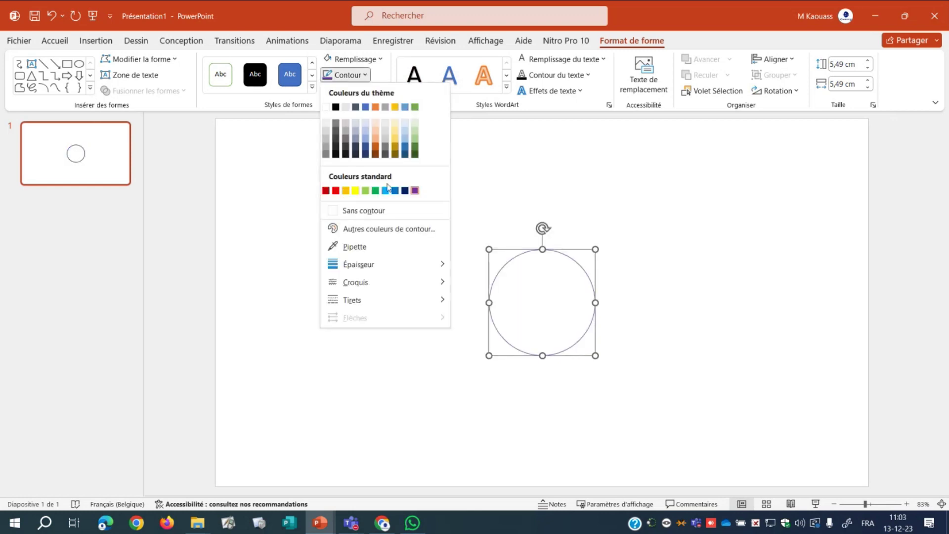
mouse_move(358, 264)
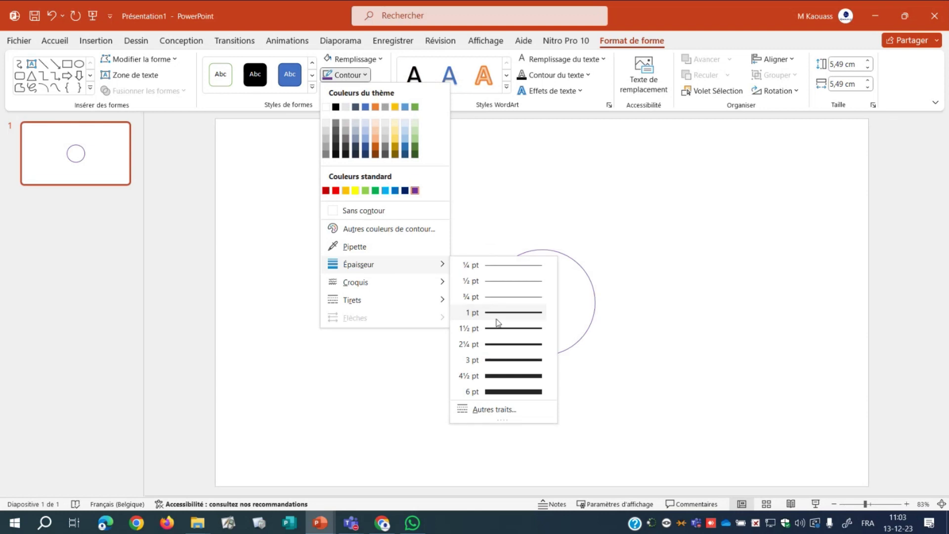
left_click(505, 394)
Adjust the outline width step by step in the detailed outline settings
left_click(348, 75)
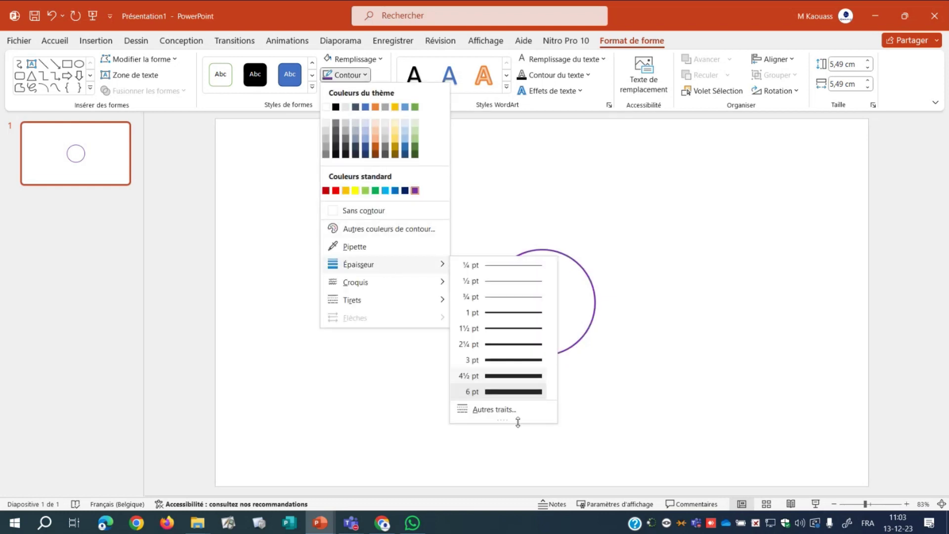
left_click(485, 411)
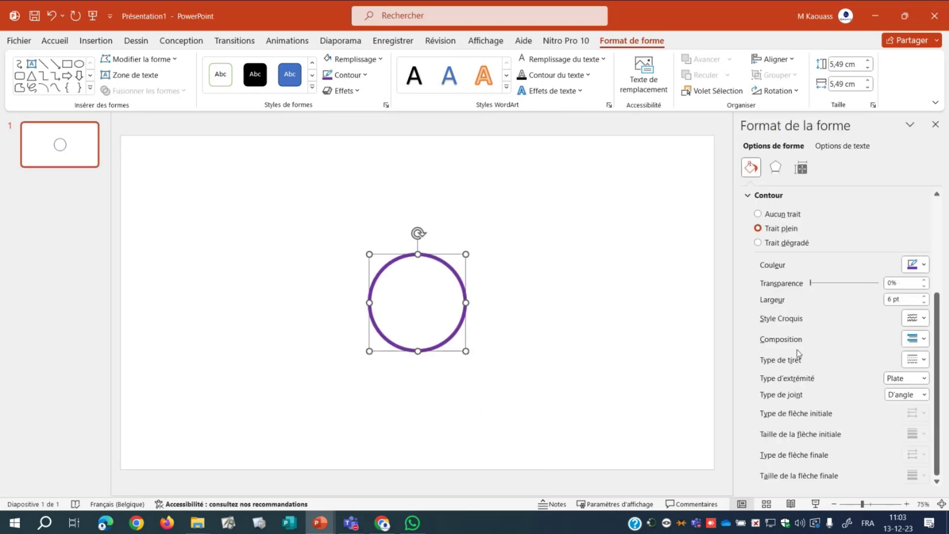
left_click(923, 297)
left_click(924, 297)
left_click(924, 296)
left_click(924, 296)
left_click(924, 296)
left_click(924, 296)
left_click(923, 296)
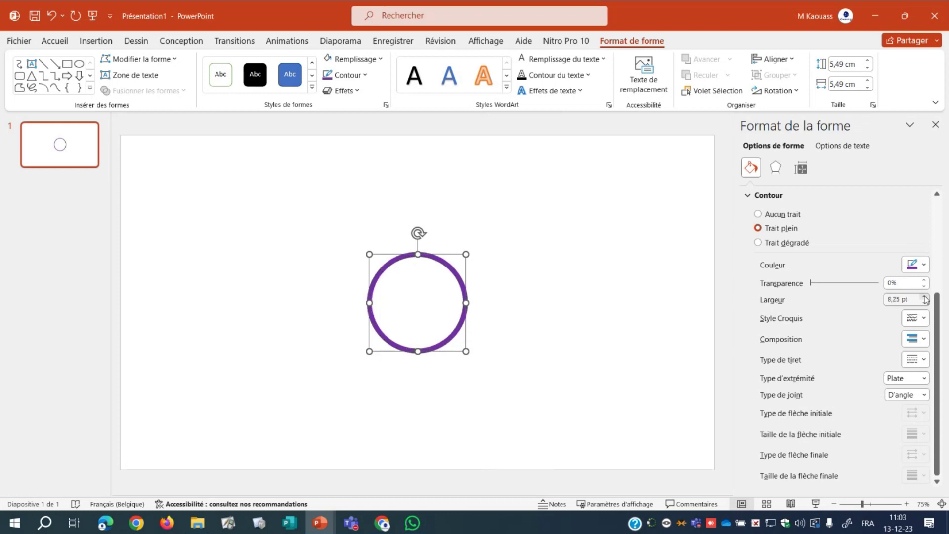
left_click(924, 296)
left_click(924, 296)
left_click(924, 296)
left_click(924, 297)
left_click(924, 296)
left_click(924, 297)
left_click(923, 296)
left_click(924, 297)
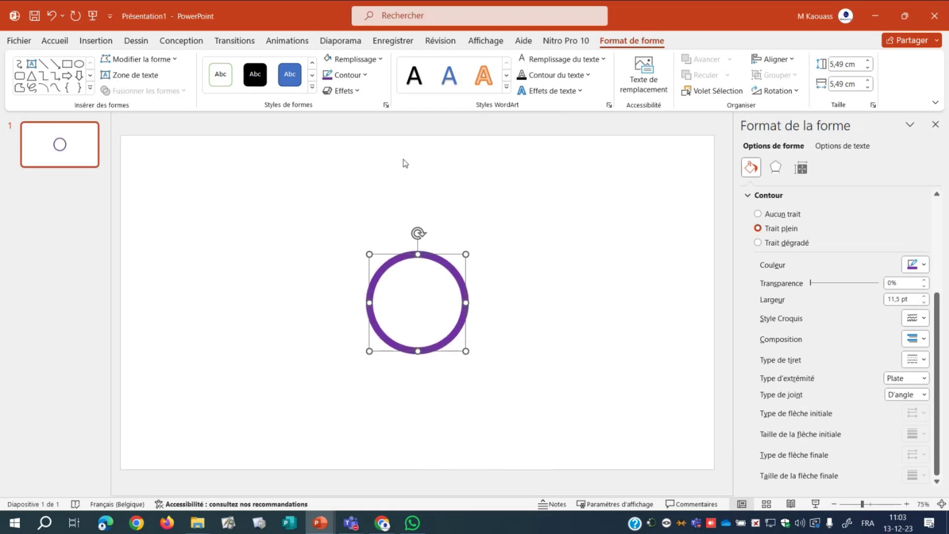
Set the outline Épaisseur to 3 pt and deselect the circle
left_click(346, 74)
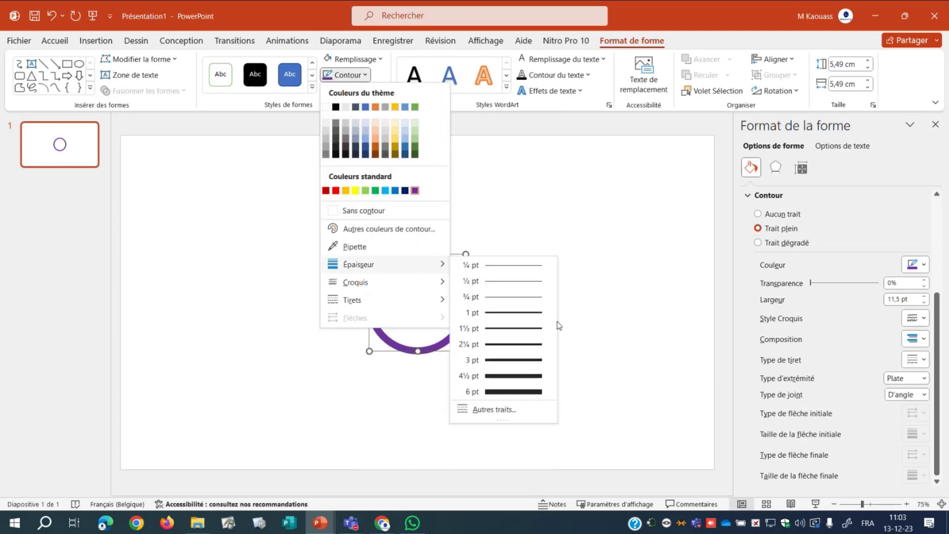
left_click(501, 359)
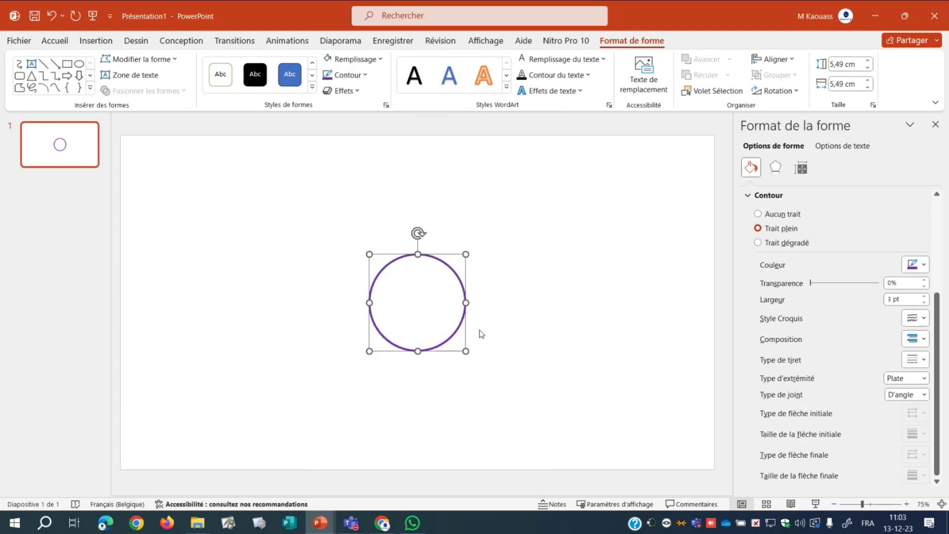
left_click(514, 312)
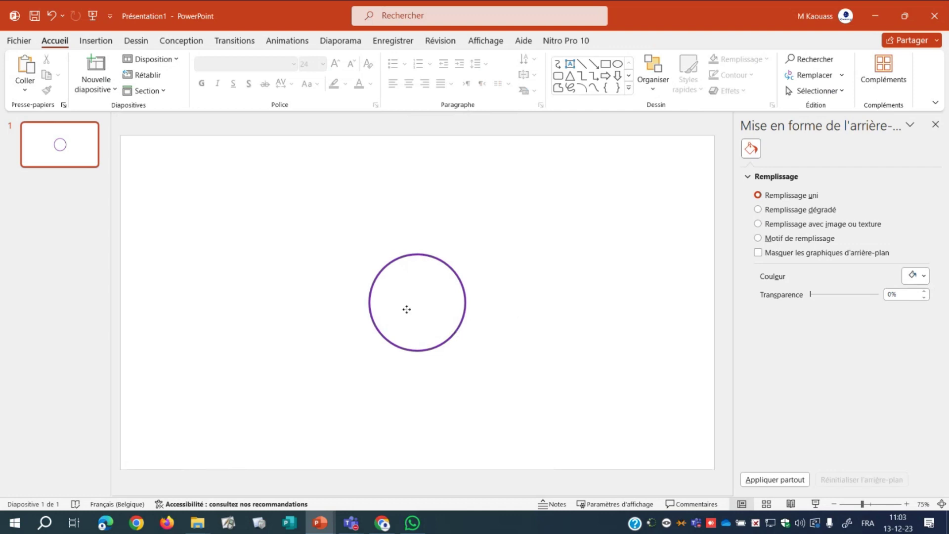
Ctrl-drag copies of the central circle to the top right and bottom right
left_click(407, 308)
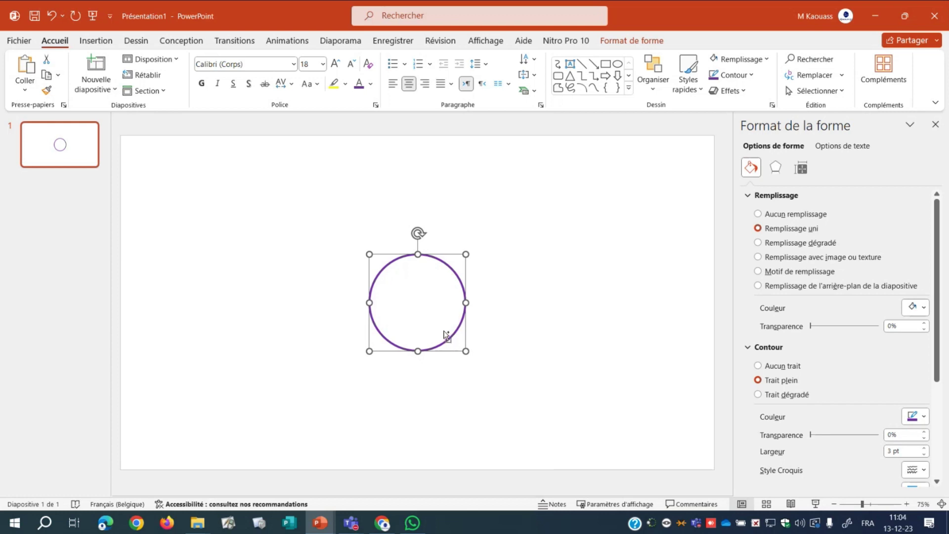
mouse_move(446, 338)
left_mouse_down()
mouse_move(644, 351)
mouse_move(666, 257)
left_mouse_up()
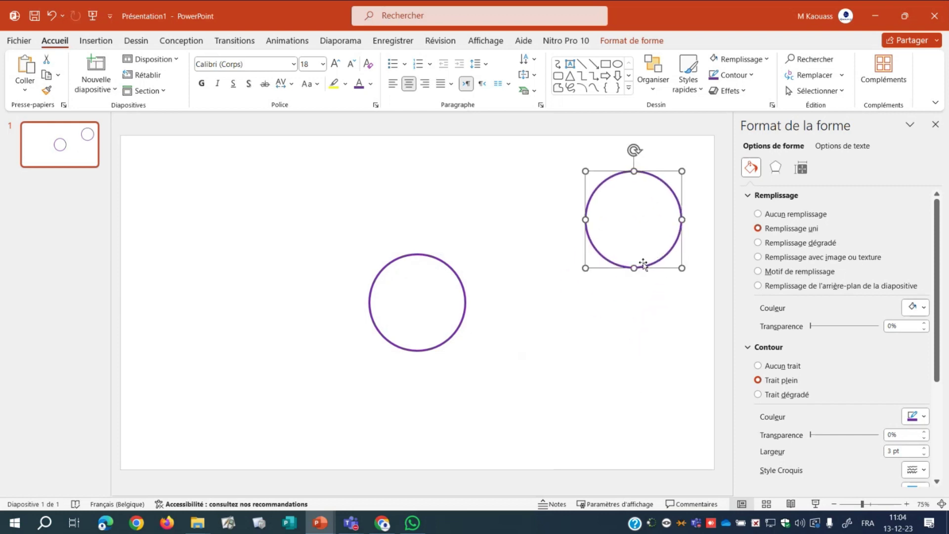
left_click_drag(652, 269, 661, 449)
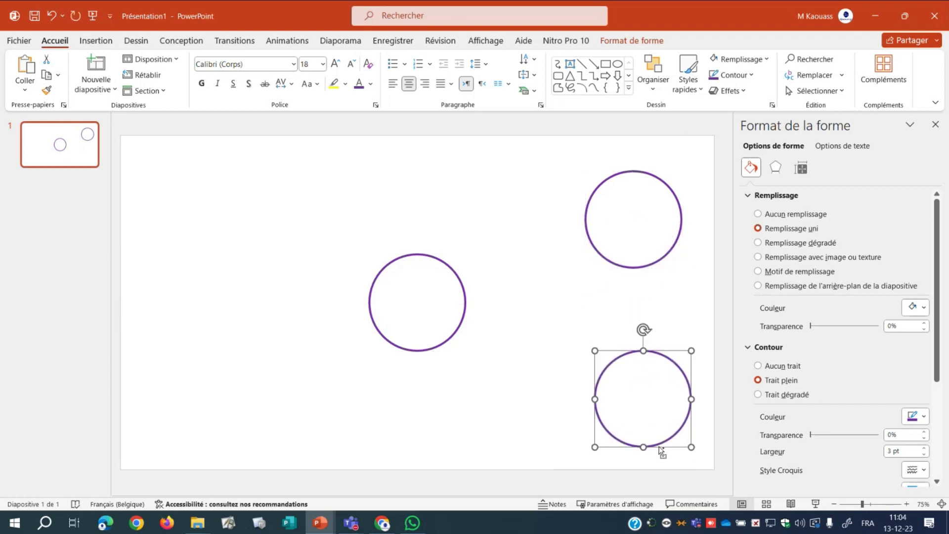
Copy and paste a circle to the top left, aligned with the top-right one
right_click(661, 447)
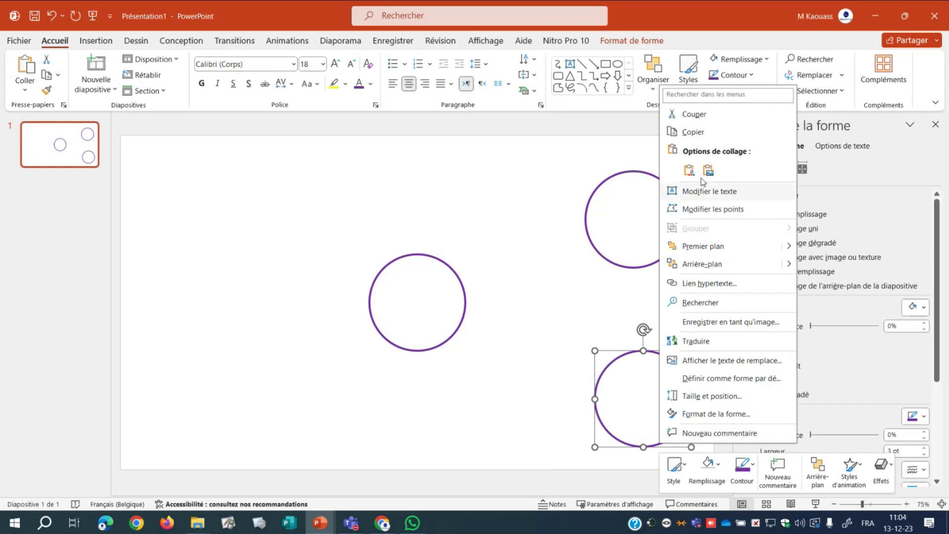
left_click(688, 132)
right_click(193, 280)
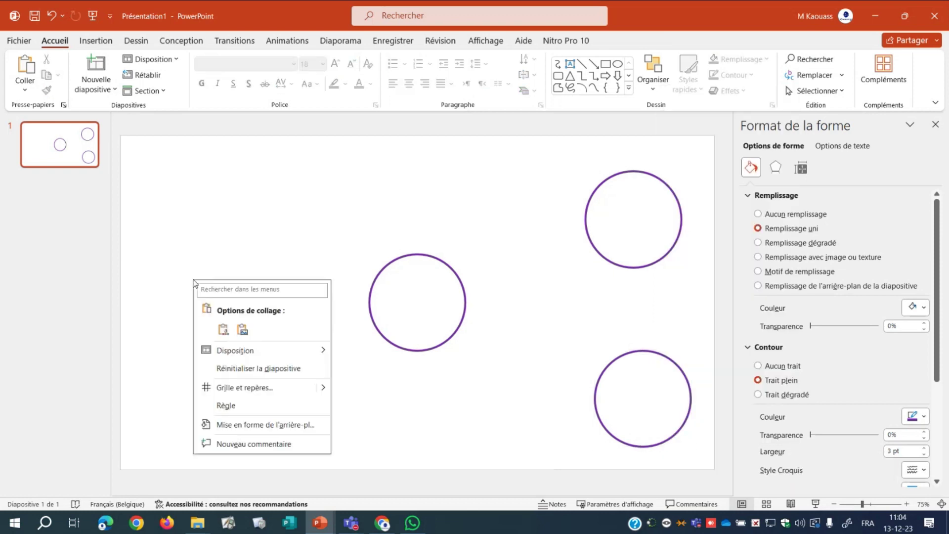
left_click(223, 332)
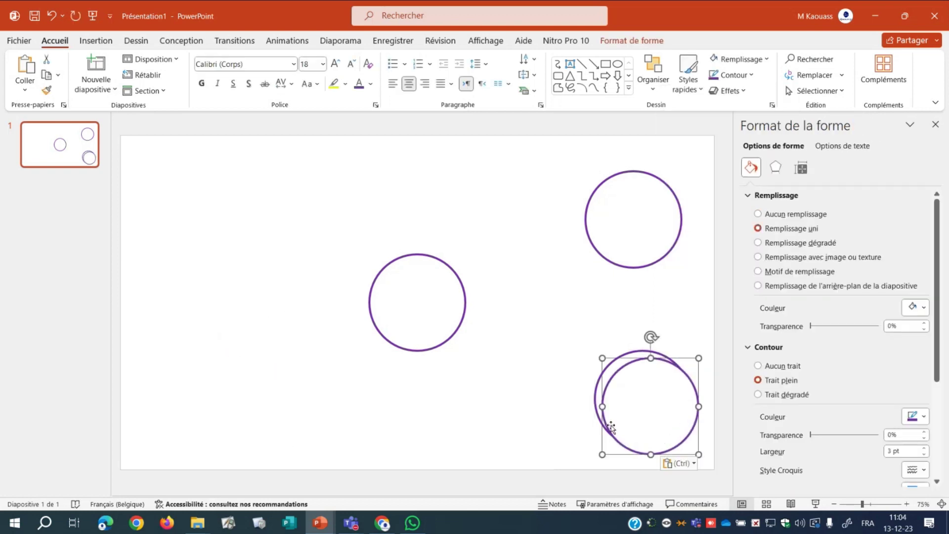
mouse_move(609, 428)
left_mouse_down()
mouse_move(217, 267)
mouse_move(184, 241)
left_mouse_up()
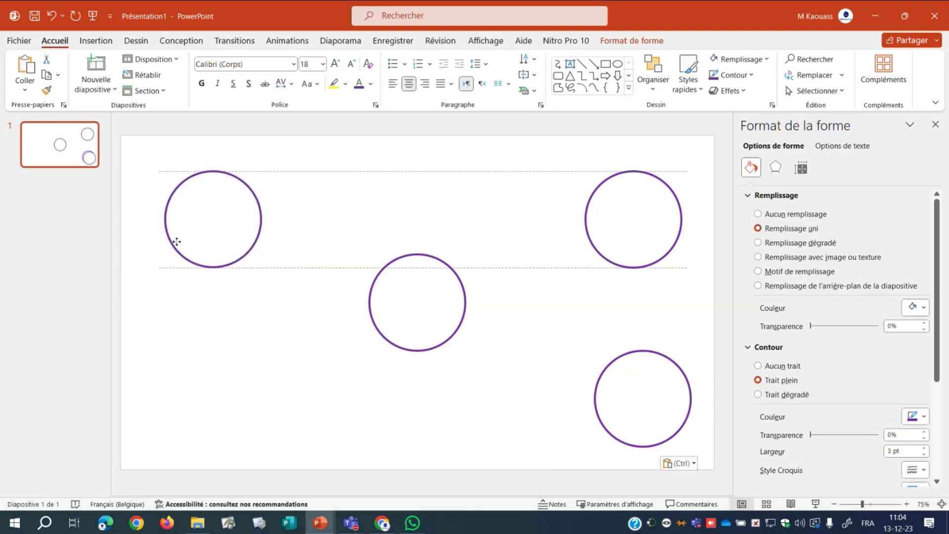
left_click_drag(184, 241, 172, 240)
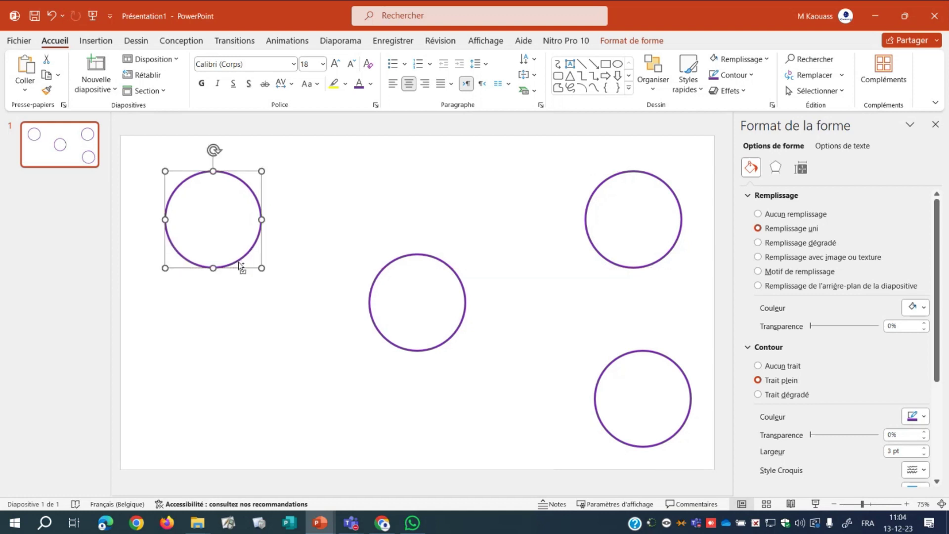
Ctrl-drag the top-left circle down to the bottom left, aligned with the others
left_click_drag(240, 267, 235, 441)
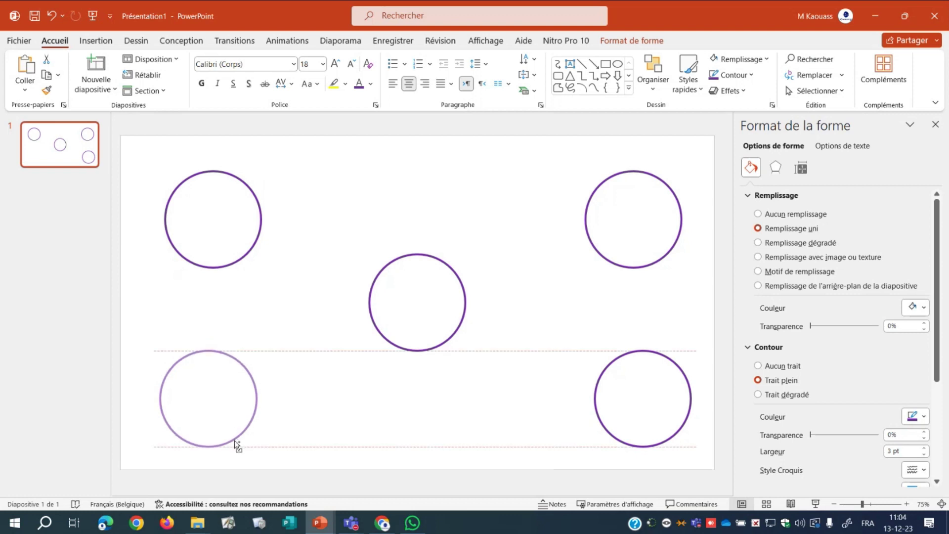
mouse_move(234, 440)
left_mouse_down()
mouse_move(250, 441)
mouse_move(238, 442)
left_mouse_up()
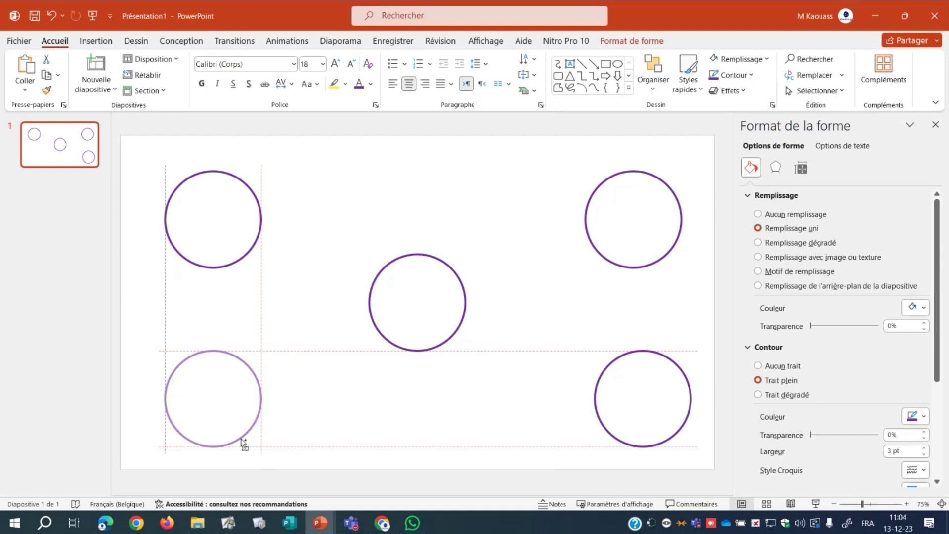
left_click_drag(243, 443, 243, 443)
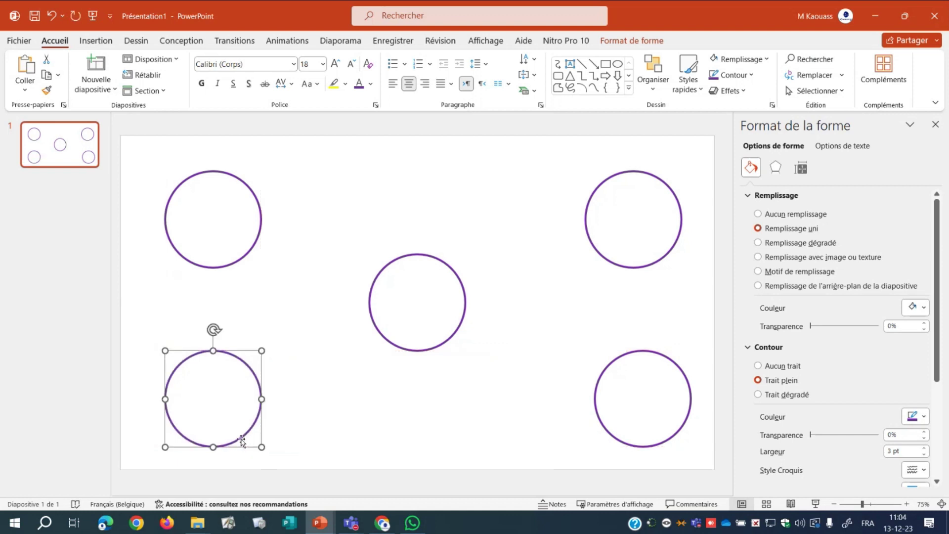
left_click(333, 425)
left_click(421, 308)
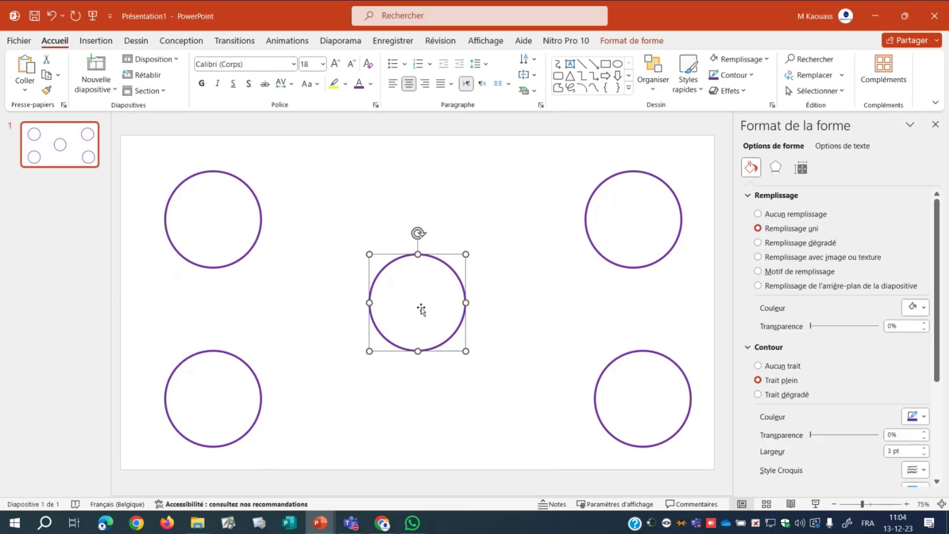
Type TEXTE inside the central circle via Modifier le texte
right_click(424, 310)
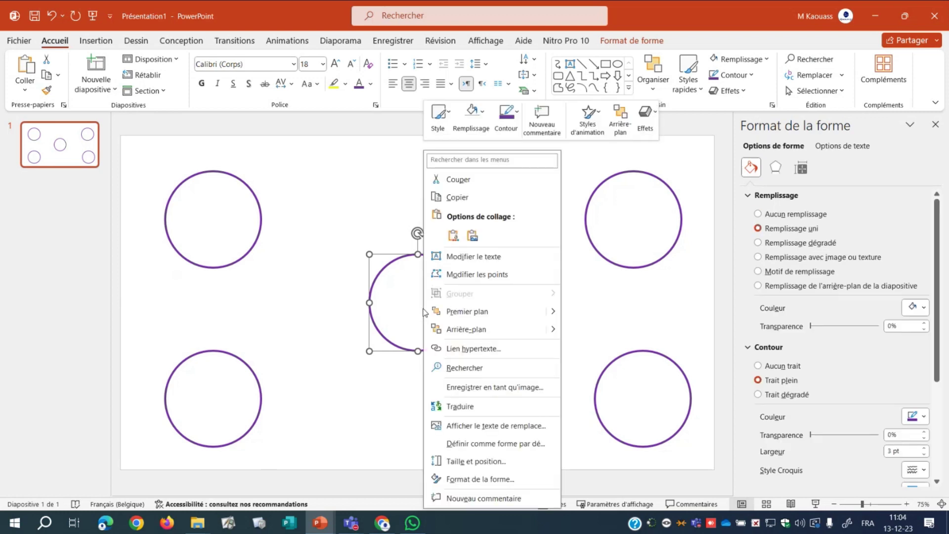
left_click(474, 257)
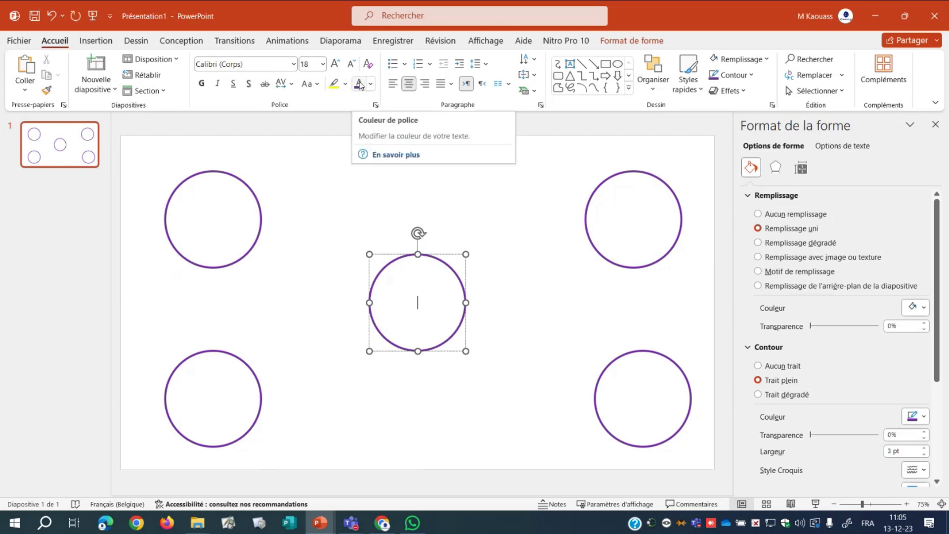
type("TEXT")
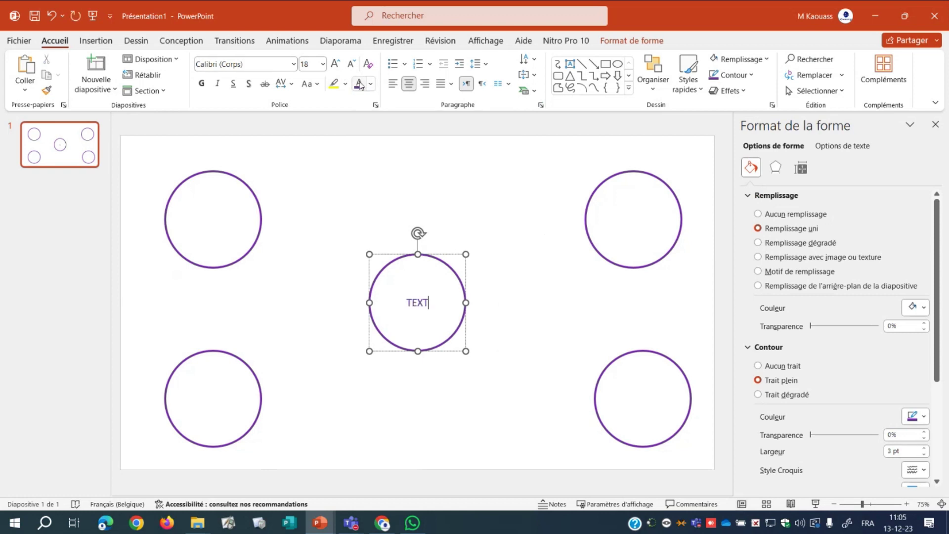
type("E")
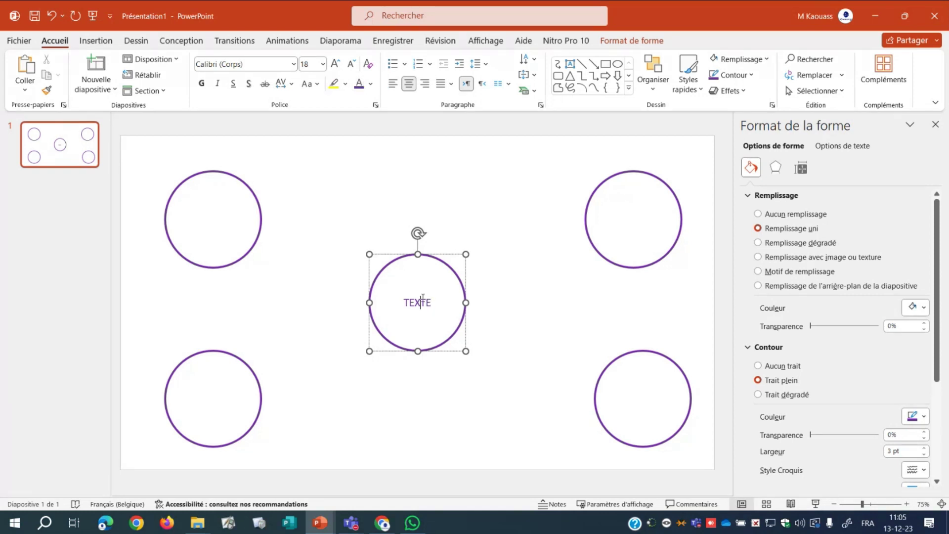
Make TEXTE bold and enlarge it to 36 pt
double_click(422, 300)
left_click(337, 65)
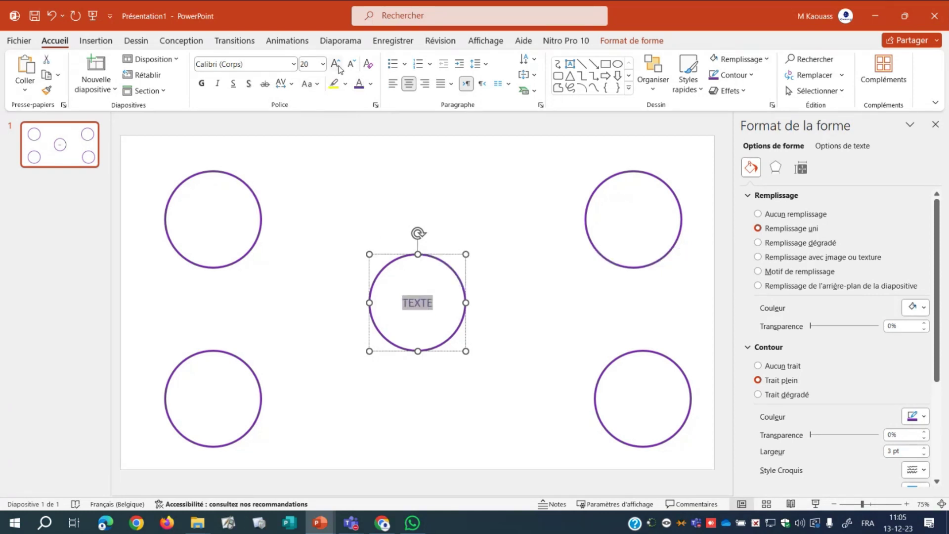
left_click(337, 65)
left_click(337, 65)
left_click(337, 66)
left_click(337, 66)
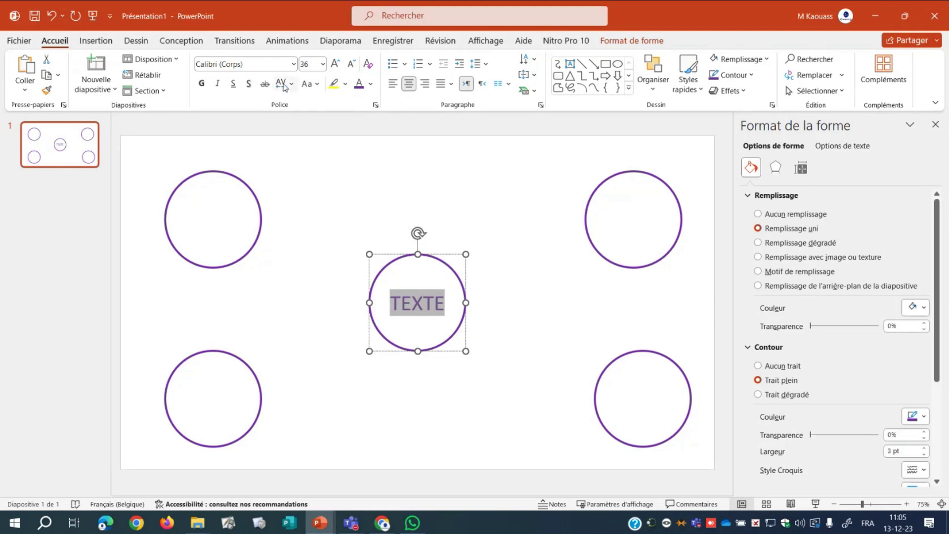
left_click(202, 83)
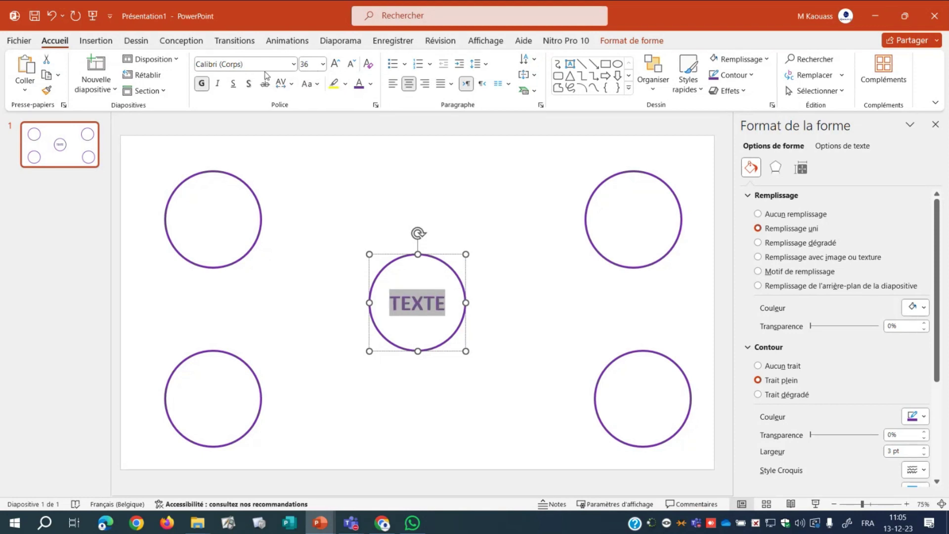
left_click(294, 64)
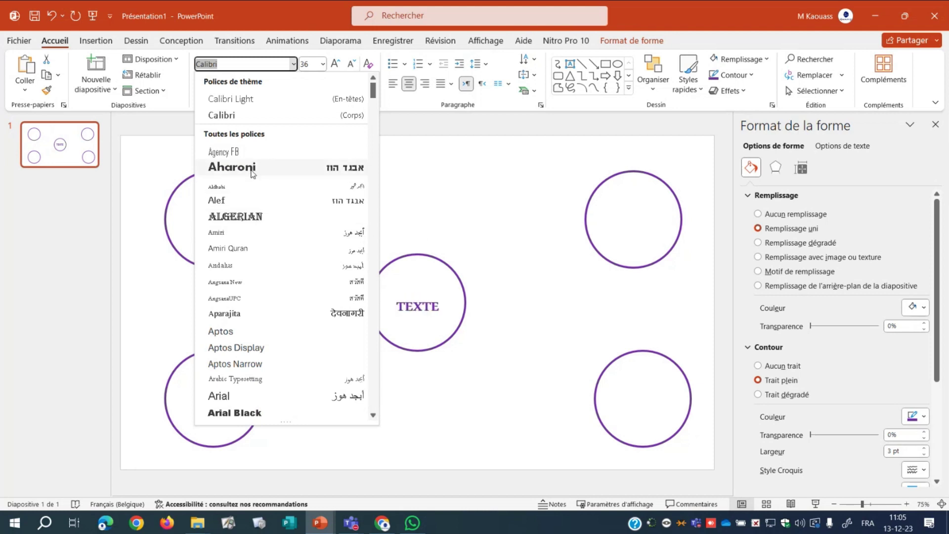
key("Escape")
left_click(450, 389)
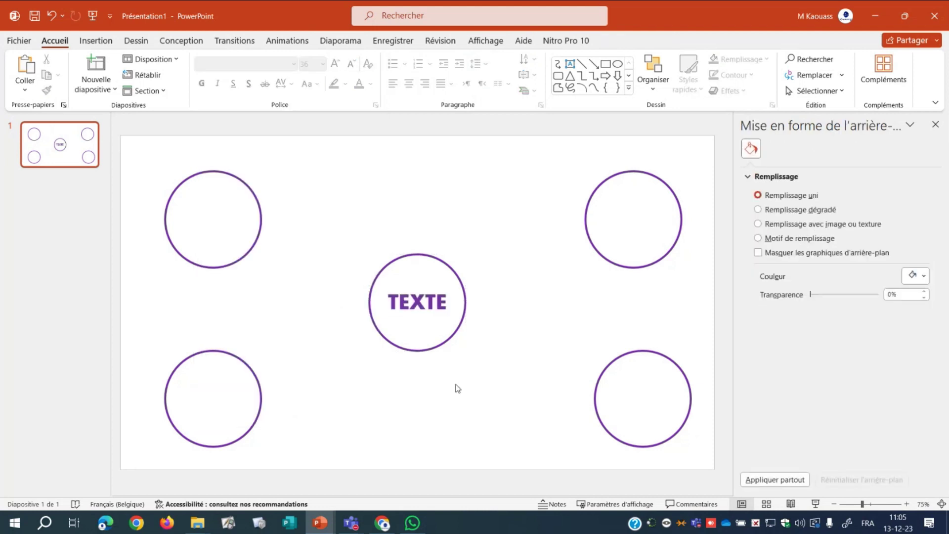
left_click(630, 218)
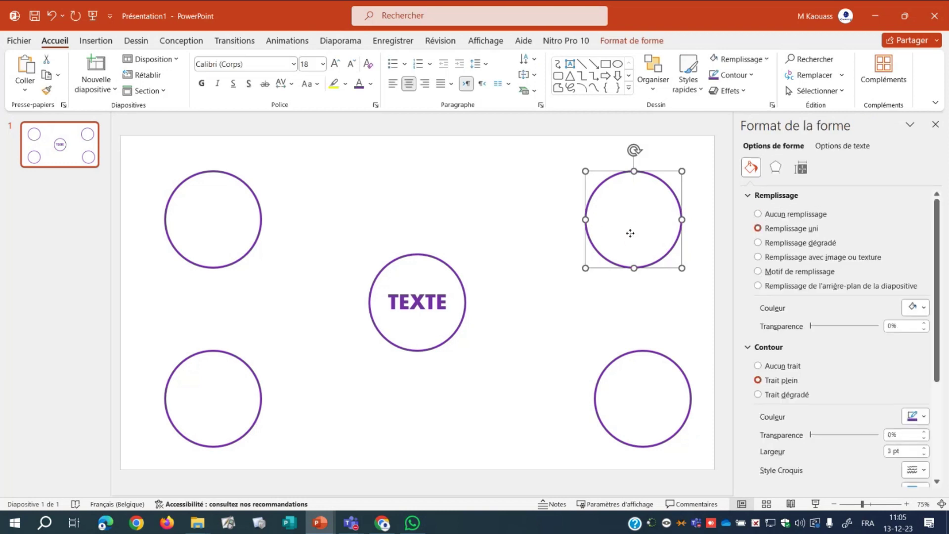
Label the top-right circle Droite, with the font size adjusted to fit
right_click(630, 233)
left_click(660, 255)
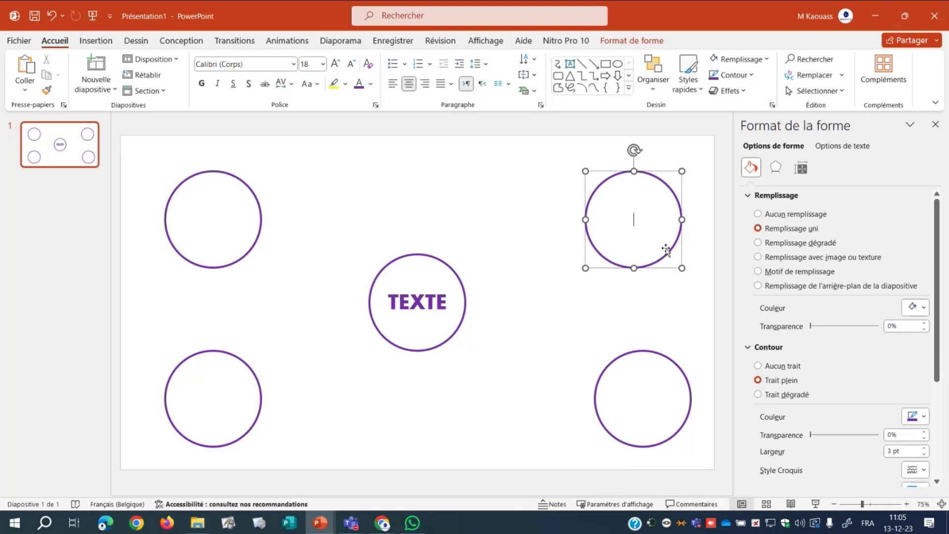
double_click(639, 221)
type("Gauche")
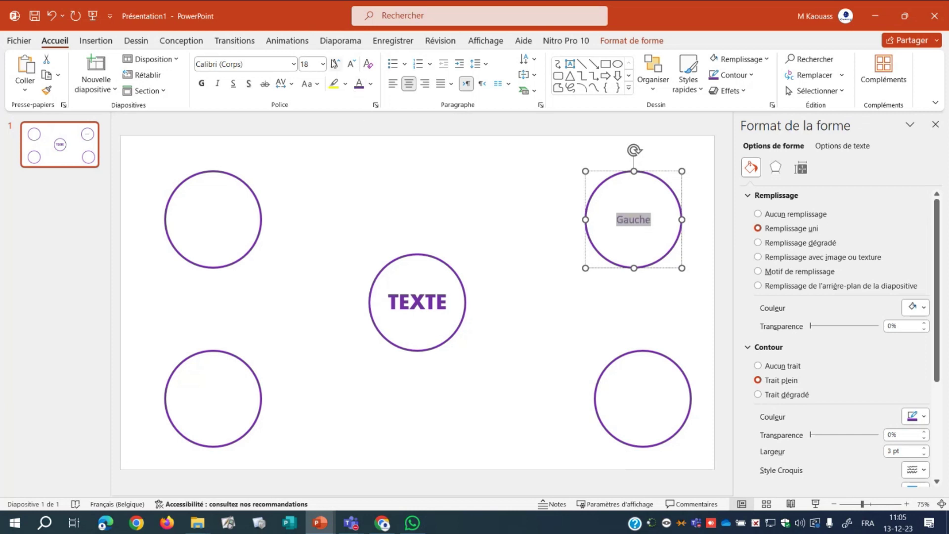
left_click(334, 63)
left_click(335, 63)
left_click(334, 63)
left_click(335, 63)
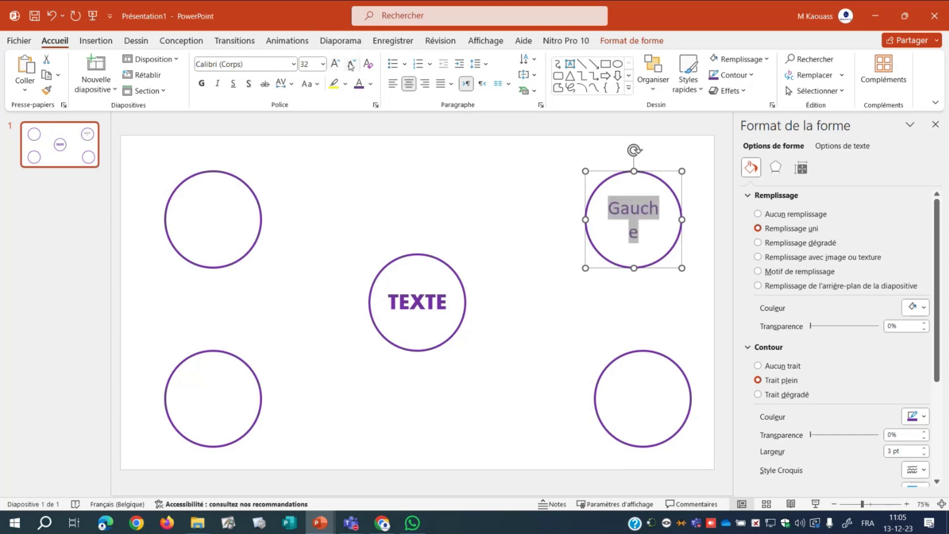
left_click(350, 64)
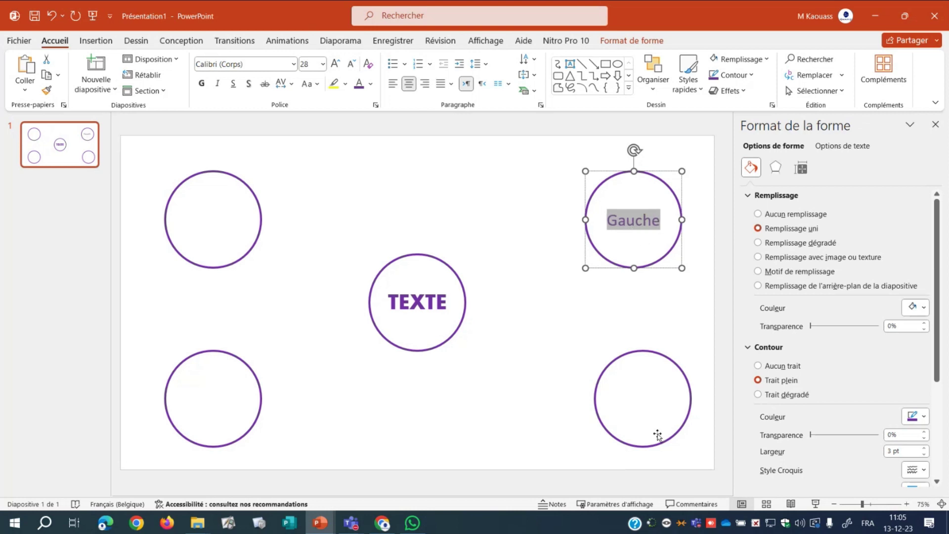
type("Dro")
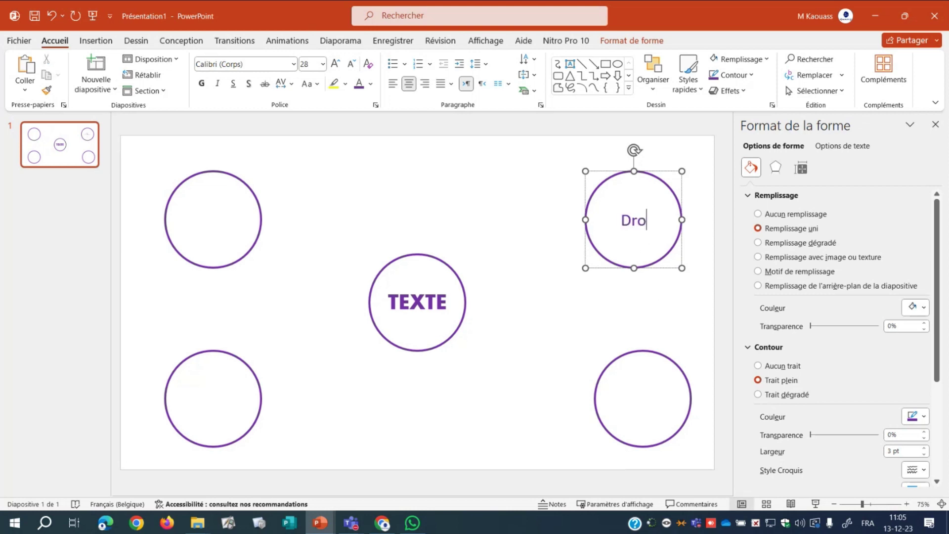
type("ite")
Type BAS in the bottom-right circle and enlarge it to 36 pt
left_click(629, 399)
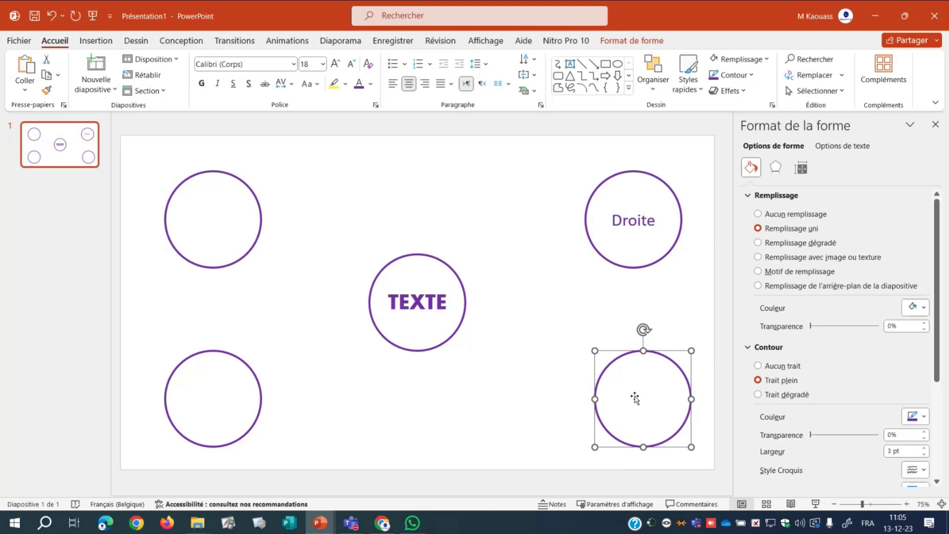
right_click(646, 401)
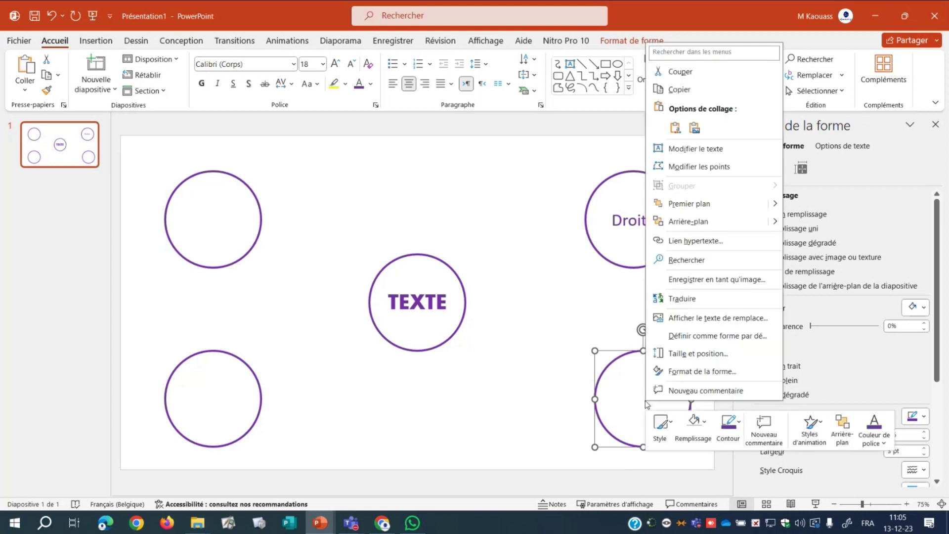
left_click(697, 149)
type("Bas")
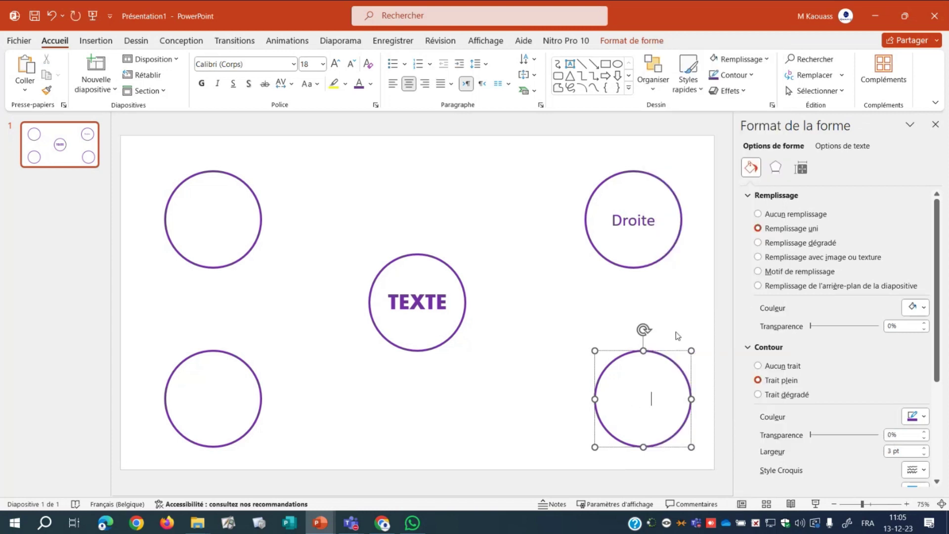
double_click(641, 400)
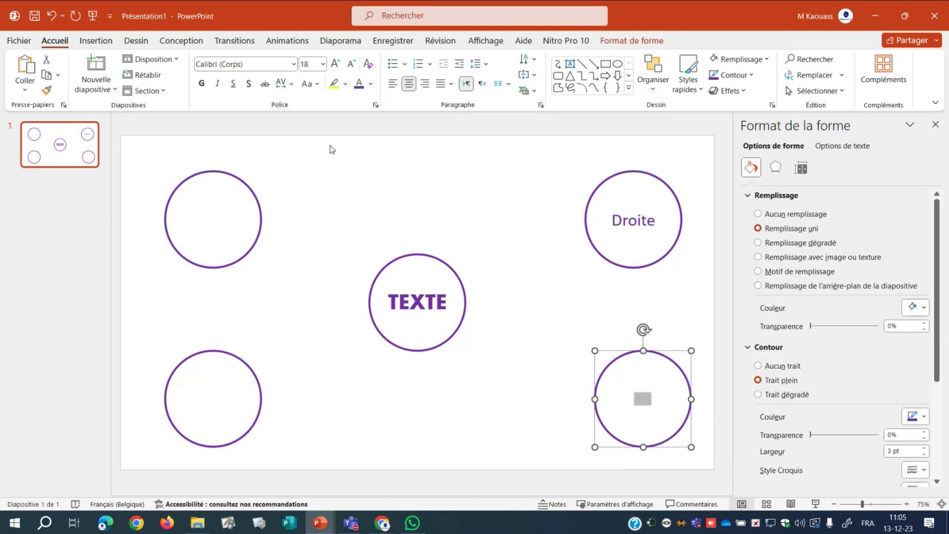
left_click(336, 63)
left_click(336, 63)
left_click(335, 63)
left_click(336, 63)
left_click(336, 63)
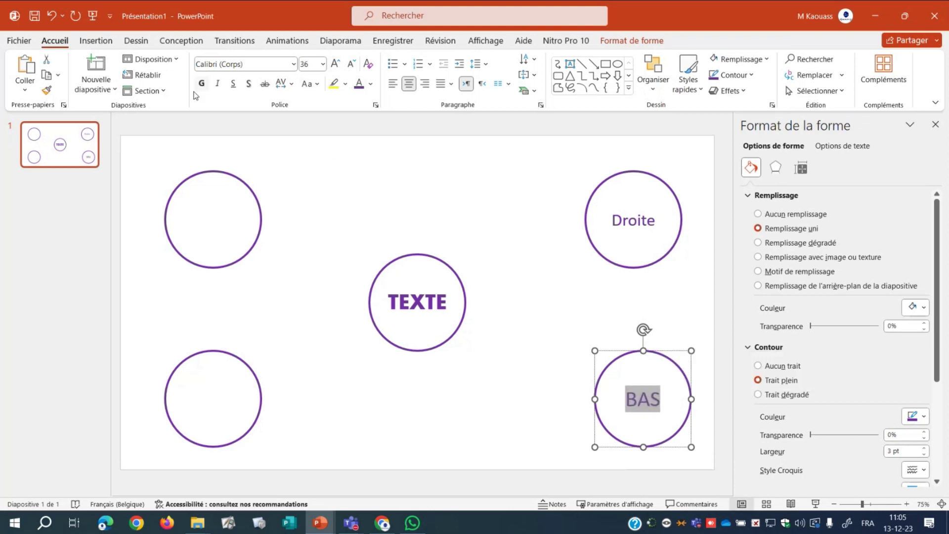
Label the top-left circle Gauche, sized to stay on one line
left_click(215, 227)
right_click(215, 231)
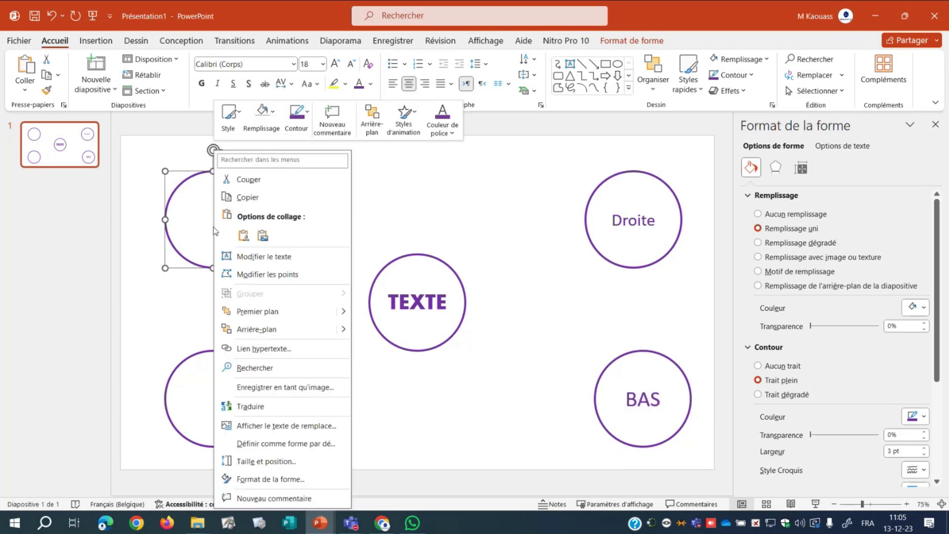
left_click(267, 256)
key("ctrl+z")
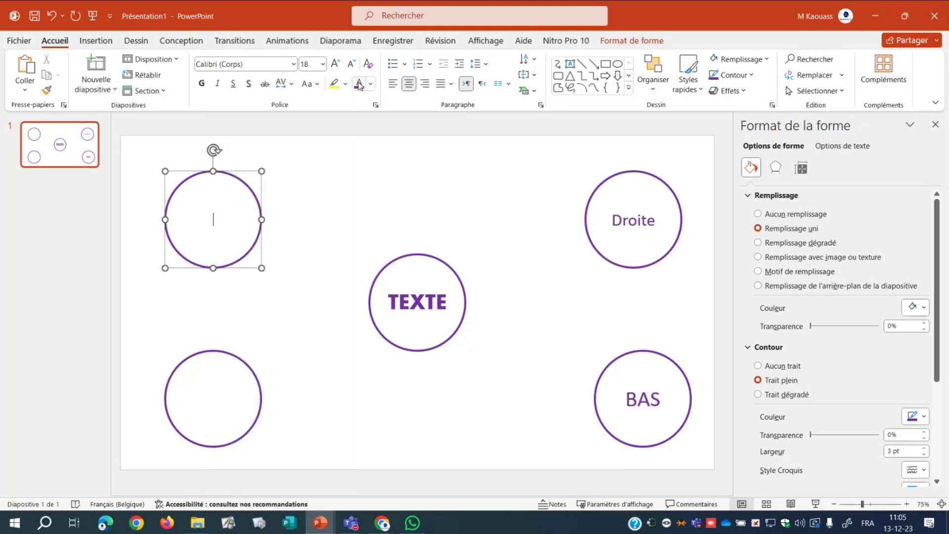
type("Ga")
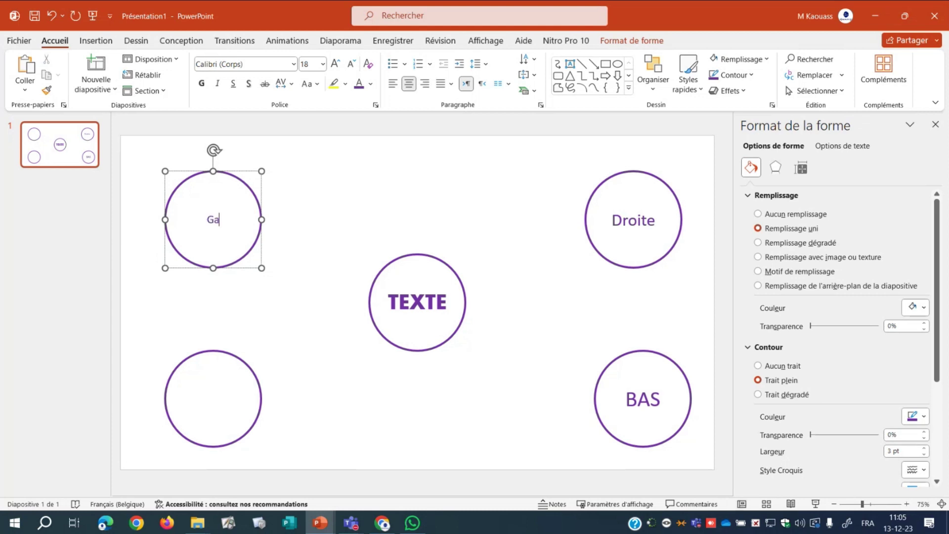
type("uche")
double_click(212, 220)
left_click(335, 64)
left_click(336, 65)
left_click(335, 64)
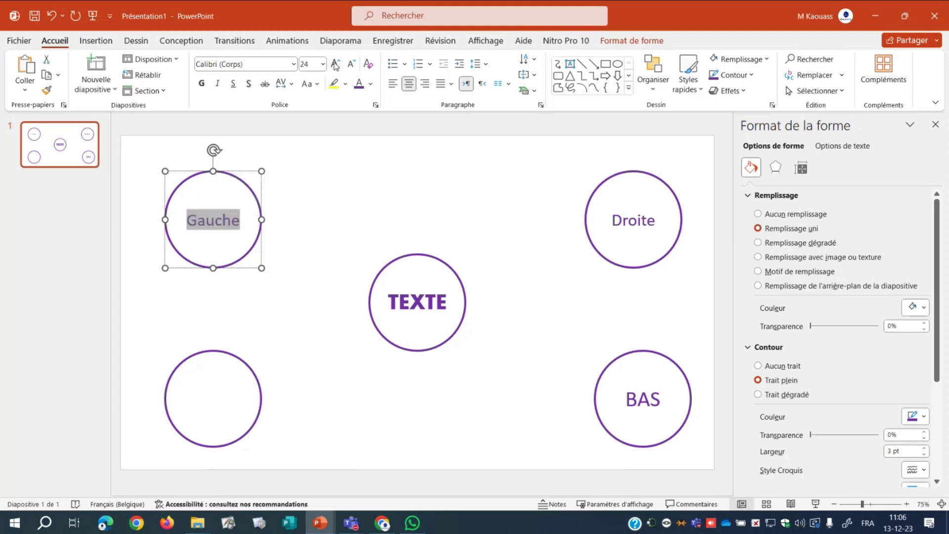
left_click(336, 65)
left_click(350, 66)
Label the bottom-left circle Bas Gauche, fix the Gache typo, and enlarge to 24 pt
left_click(213, 390)
right_click(215, 406)
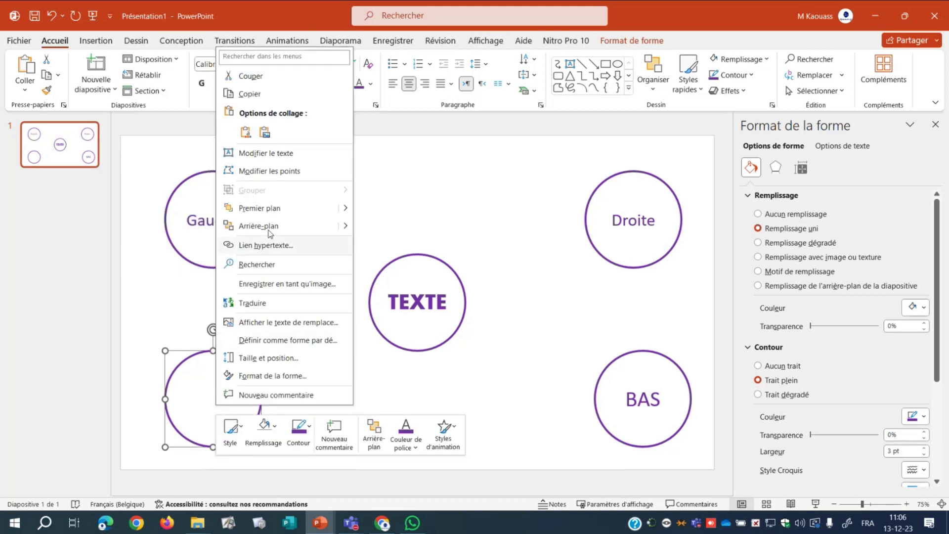
left_click(278, 158)
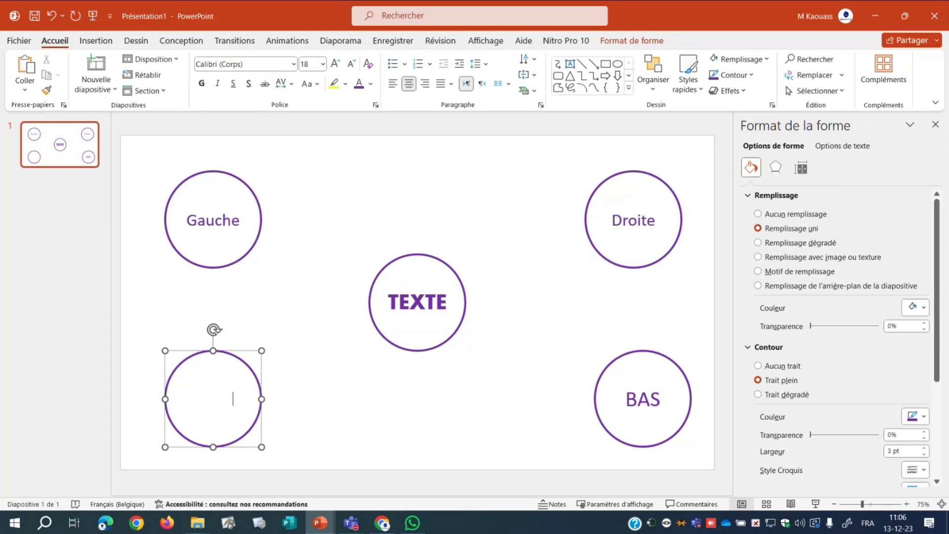
right_click(224, 396)
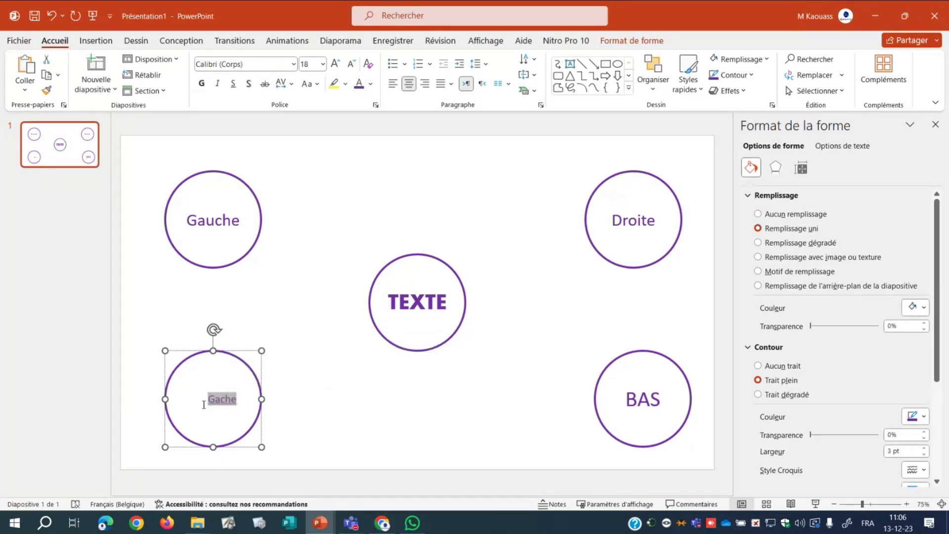
left_click(203, 404)
type("Bas")
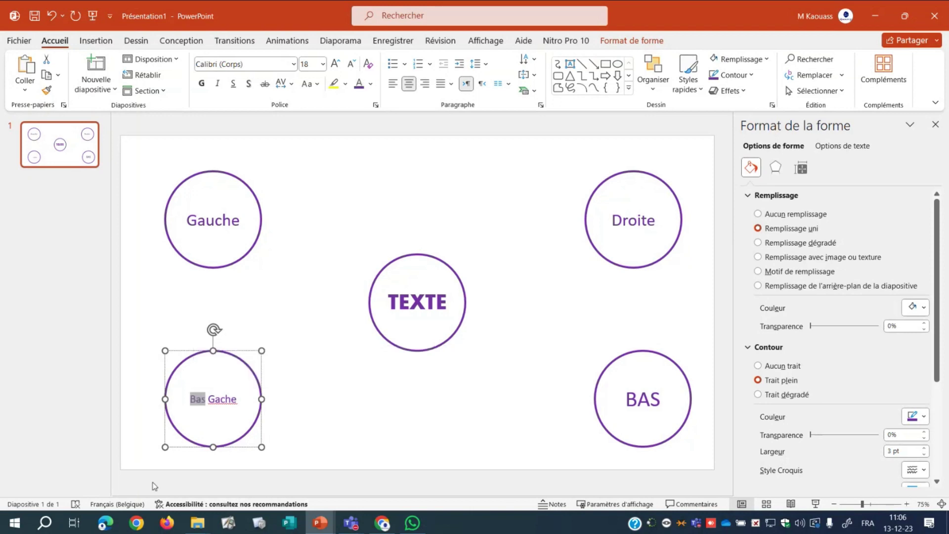
left_click(221, 401)
type("u")
triple_click(218, 406)
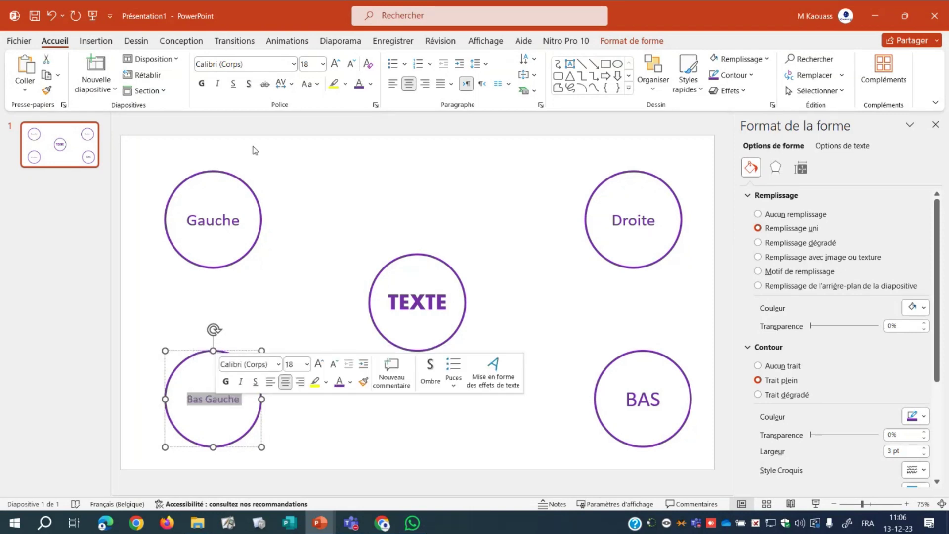
left_click(340, 65)
left_click(340, 66)
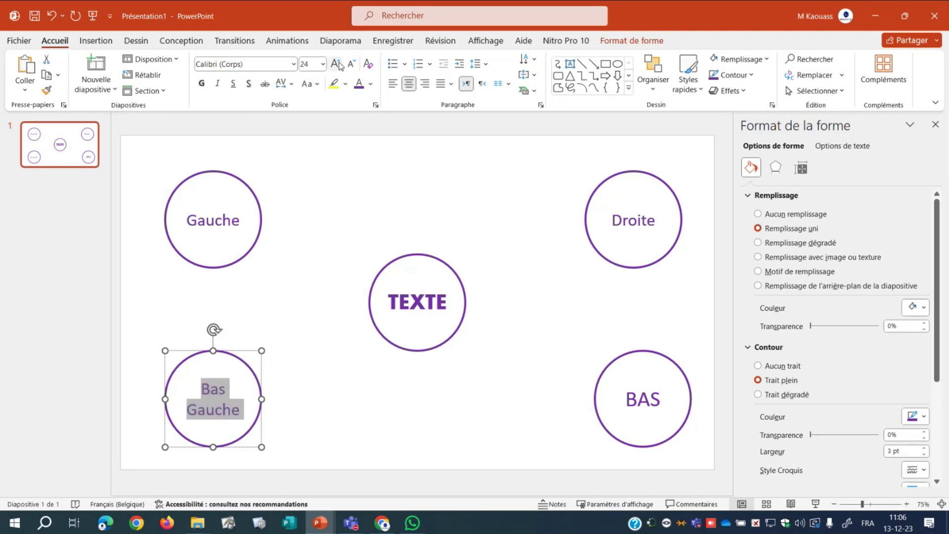
Choose 'Connecteur : en arc avec flèche' from the Formes gallery
left_click(332, 452)
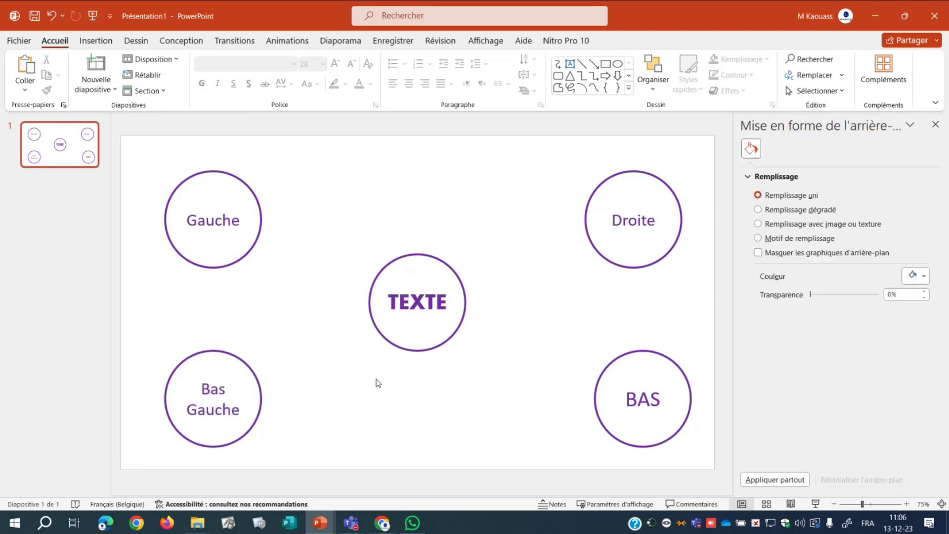
left_click(96, 42)
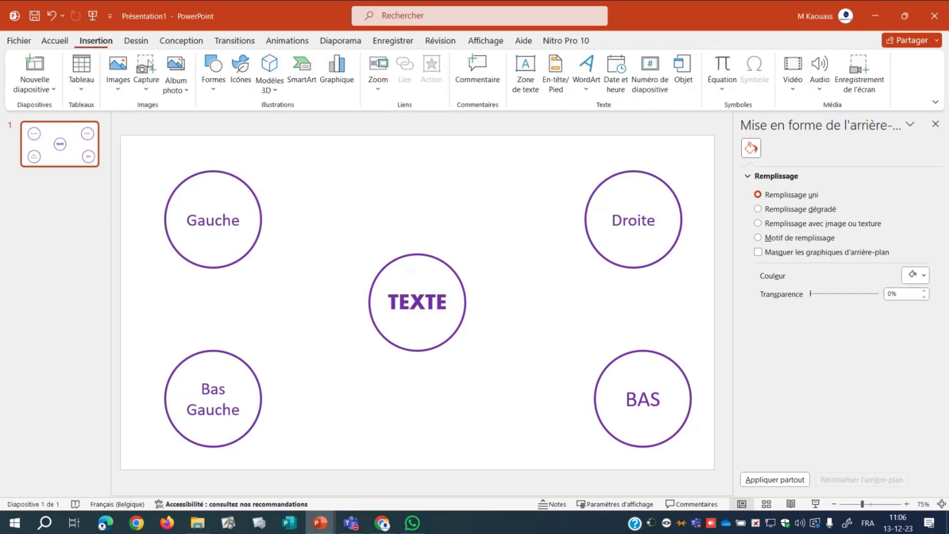
left_click(214, 72)
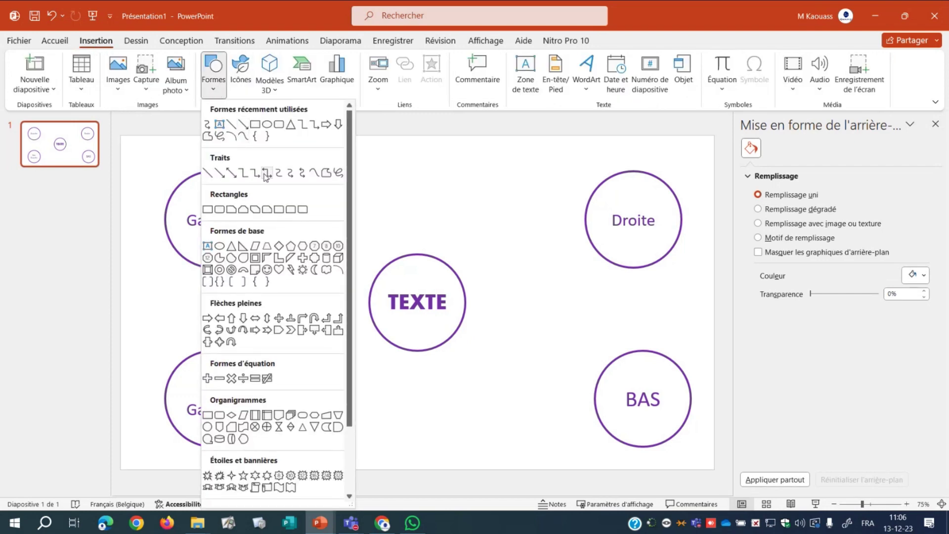
left_click(291, 173)
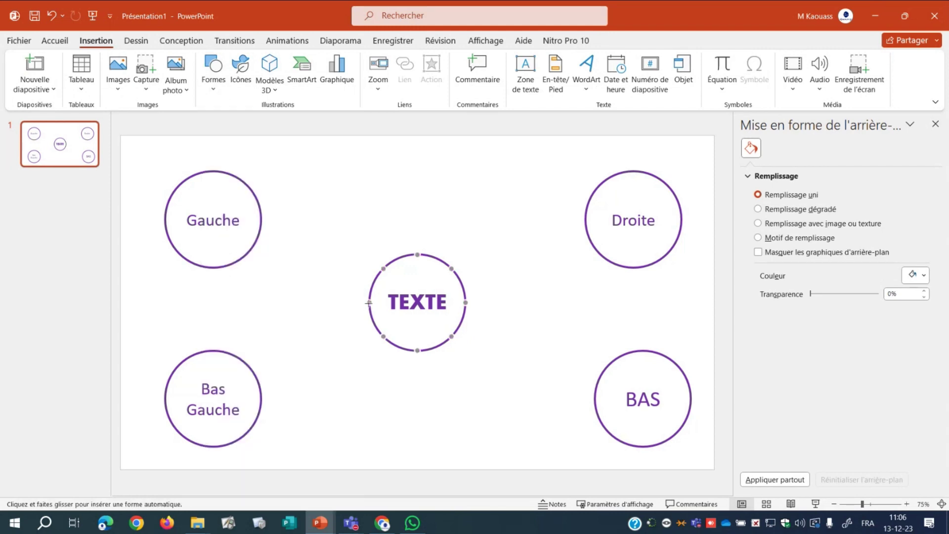
Draw a curved connector from TEXTE and snap its end onto the Gauche circle's connection point
left_click_drag(368, 302, 261, 219)
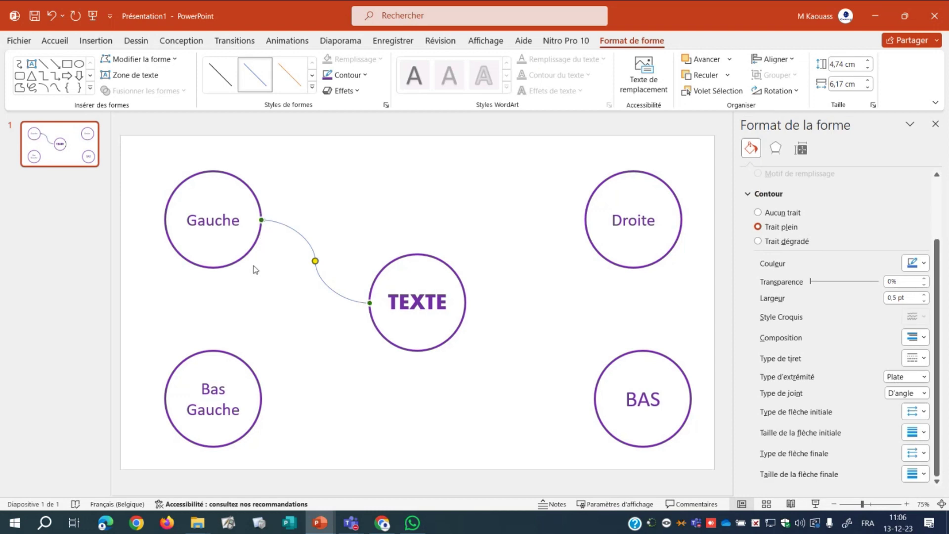
mouse_move(244, 251)
left_mouse_down()
mouse_move(244, 273)
mouse_move(243, 250)
left_mouse_up()
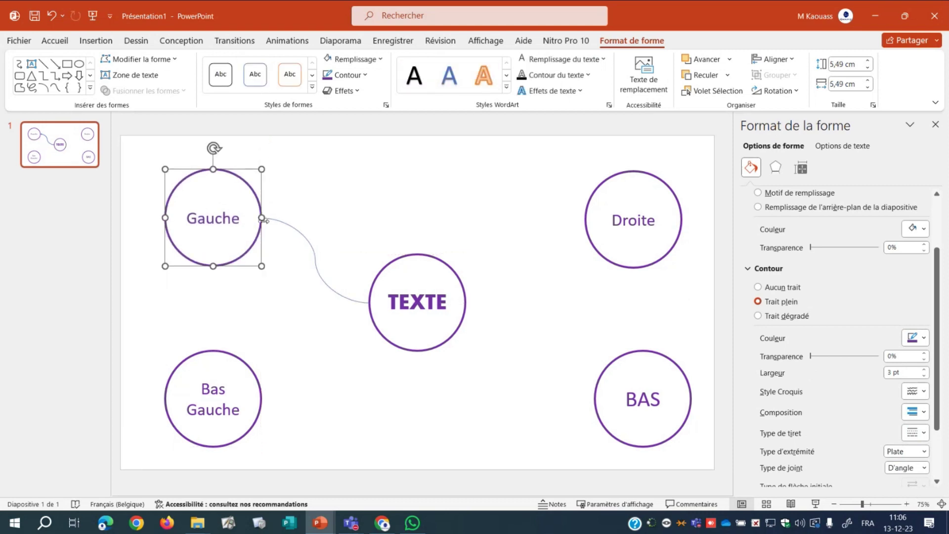
left_click(302, 238)
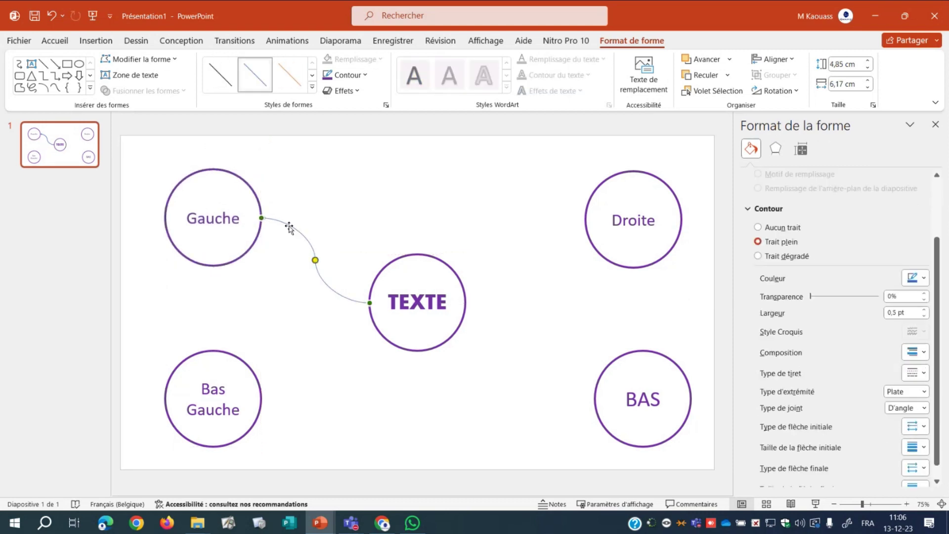
mouse_move(262, 217)
left_mouse_down()
mouse_move(265, 240)
mouse_move(257, 234)
left_mouse_up()
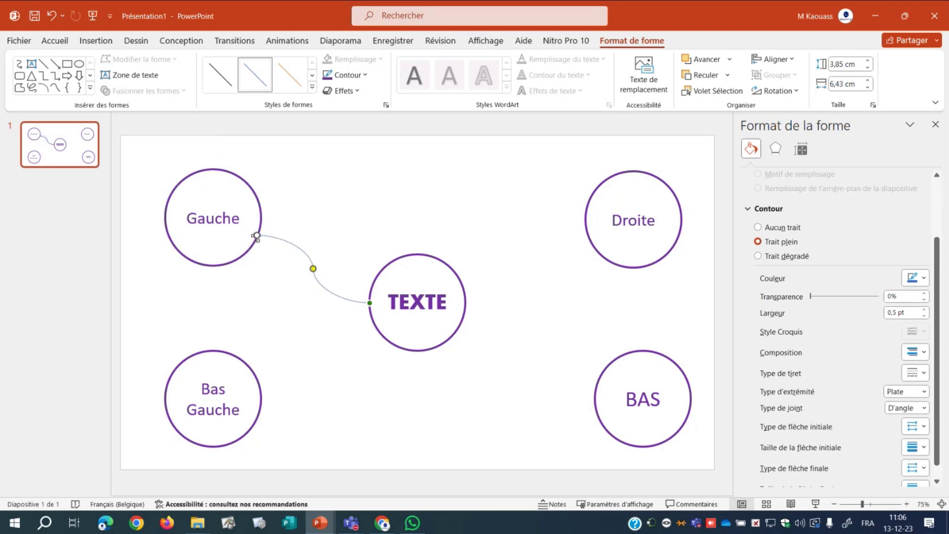
left_click(301, 298)
left_click_drag(243, 258, 237, 315)
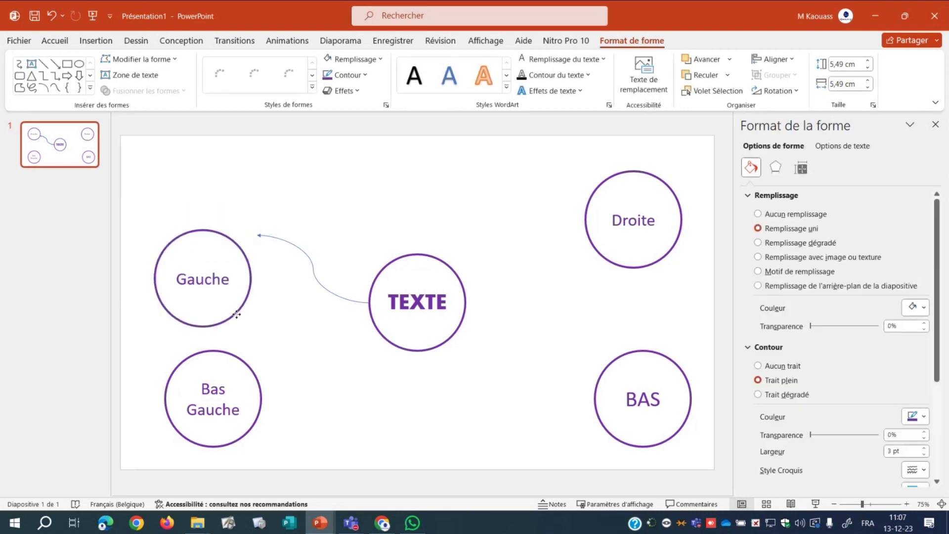
key("ctrl+z")
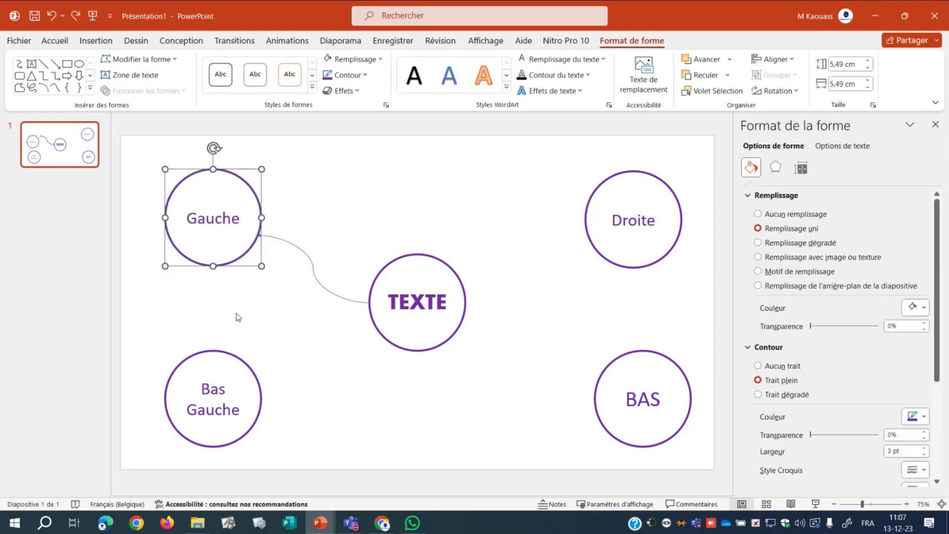
left_click(272, 238)
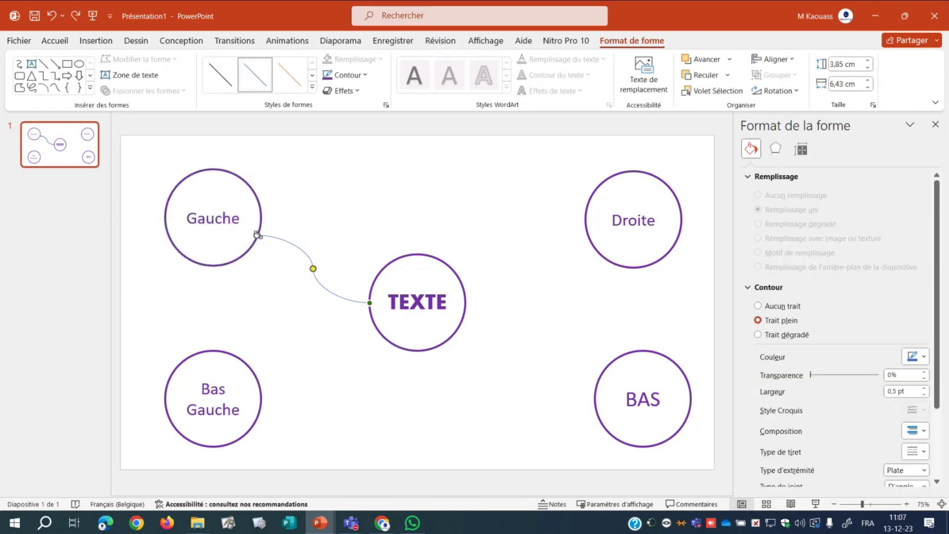
left_click_drag(256, 234, 261, 218)
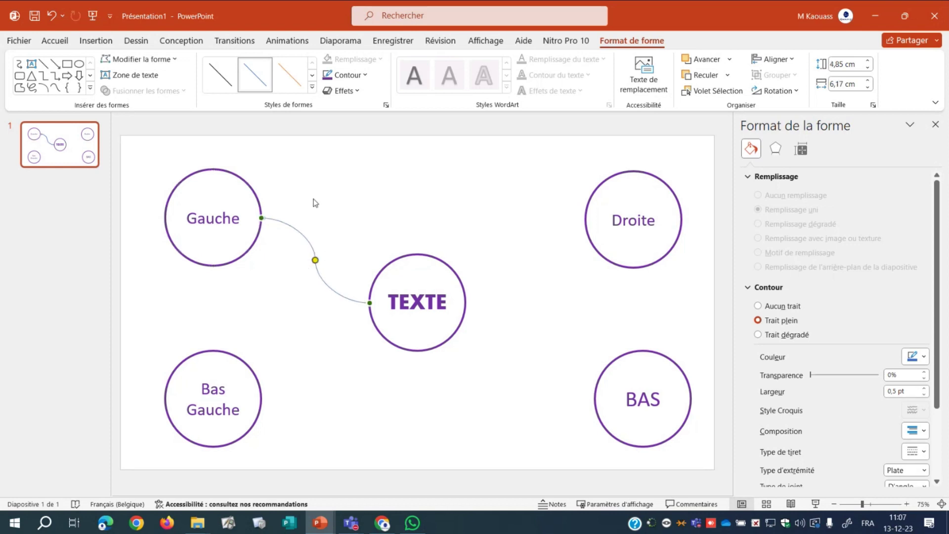
Give the Gauche connector a theme line style, purple outline colour and 4,5 pt thickness
left_click(312, 87)
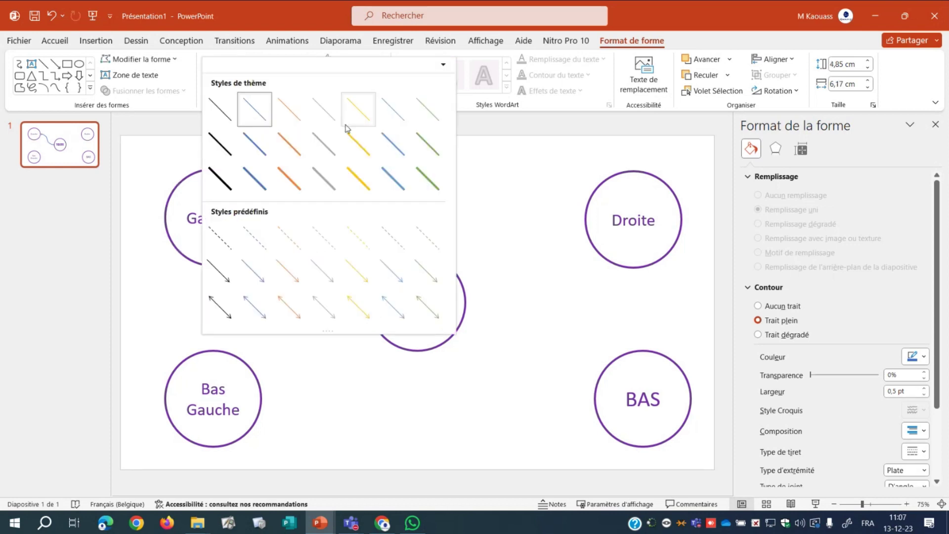
left_click(253, 189)
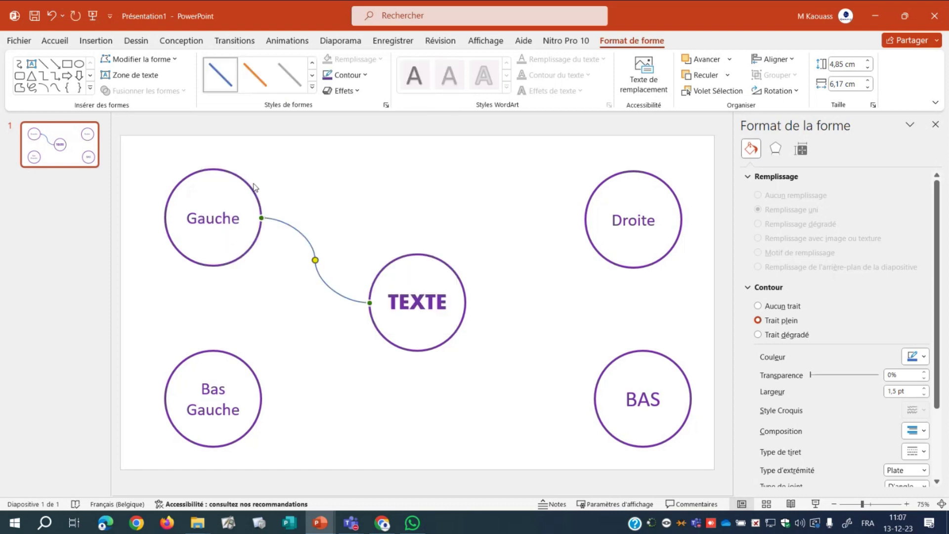
left_click(345, 75)
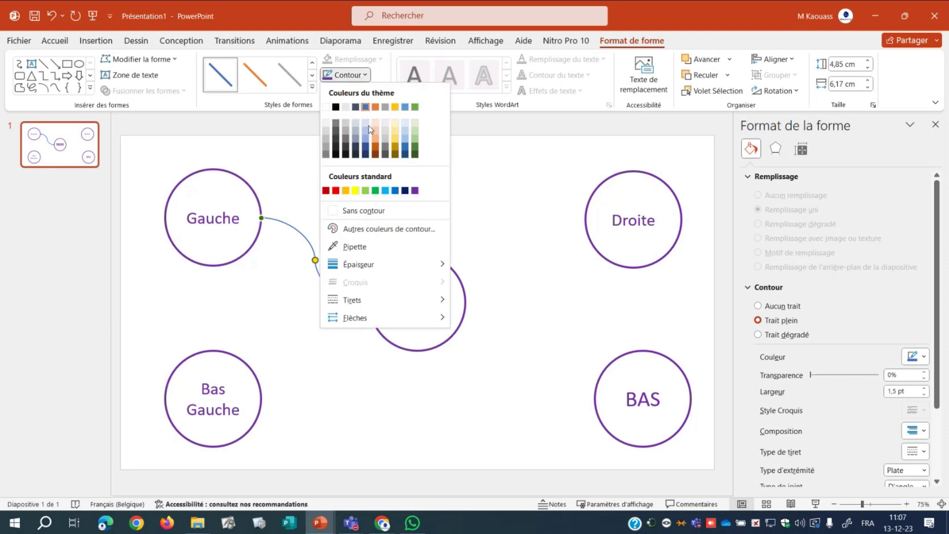
left_click(416, 190)
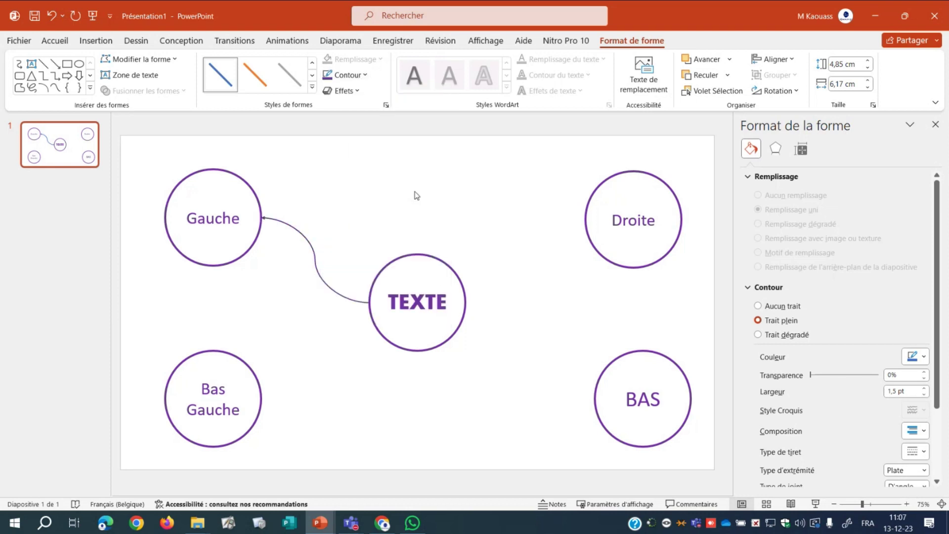
left_click(343, 89)
left_click(344, 75)
mouse_move(358, 265)
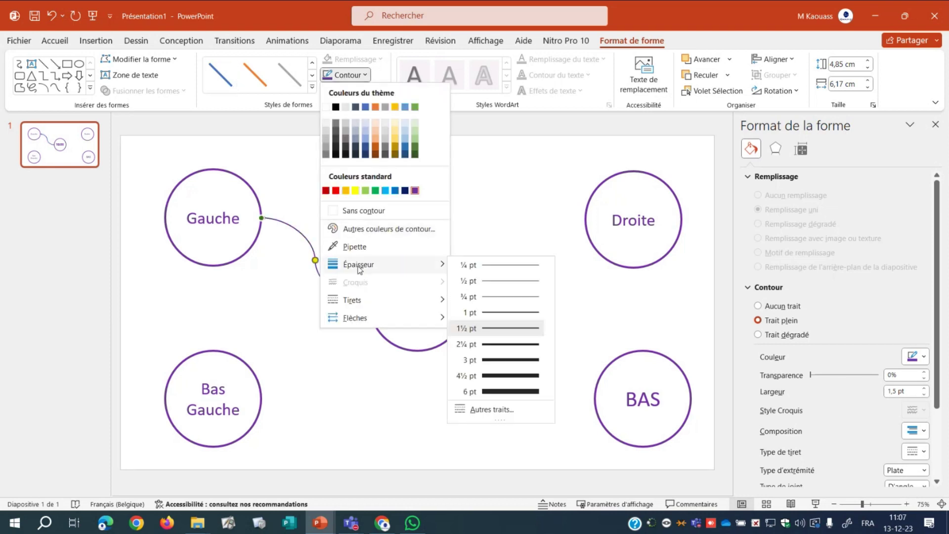
left_click(516, 375)
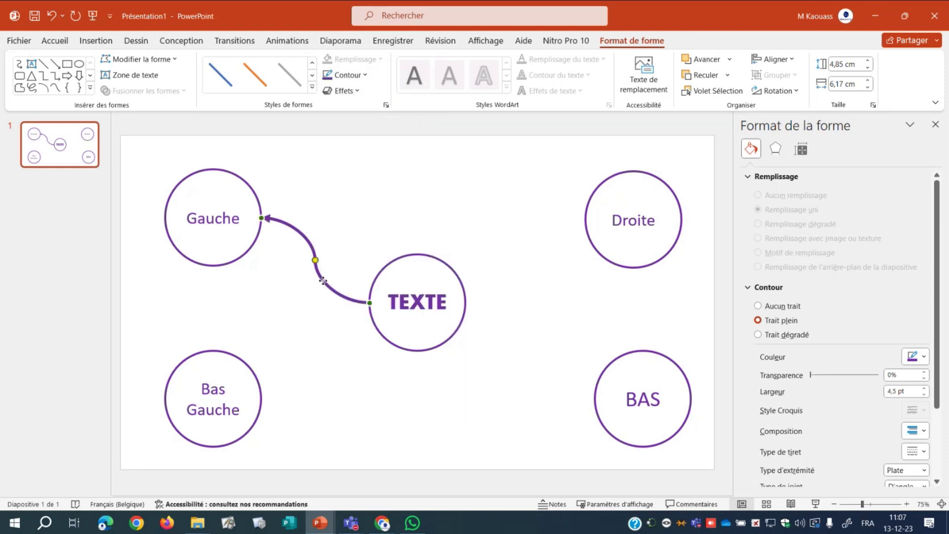
Copy the purple arrow and attach the copy between TEXTE and Bas Gauche
left_click_drag(325, 287, 328, 383)
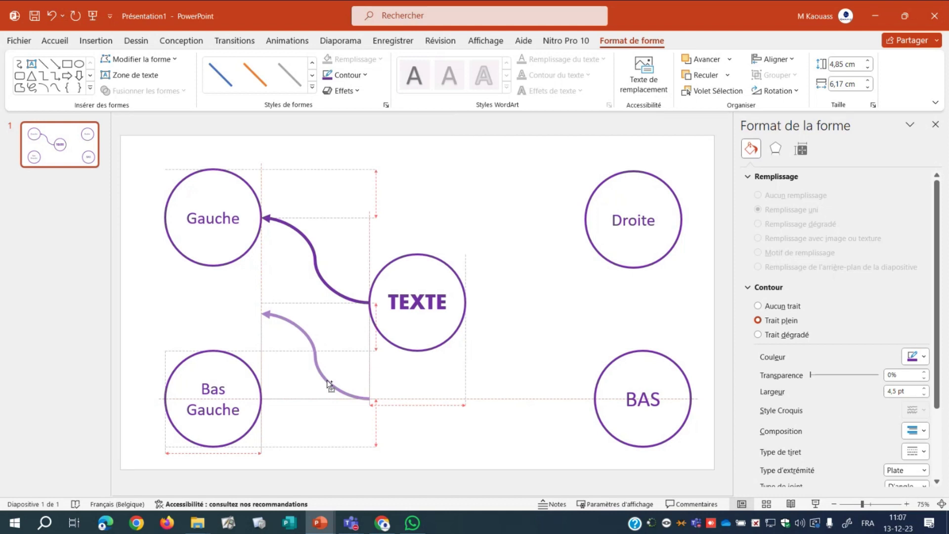
left_click_drag(328, 384, 382, 335)
left_click_drag(261, 314, 262, 399)
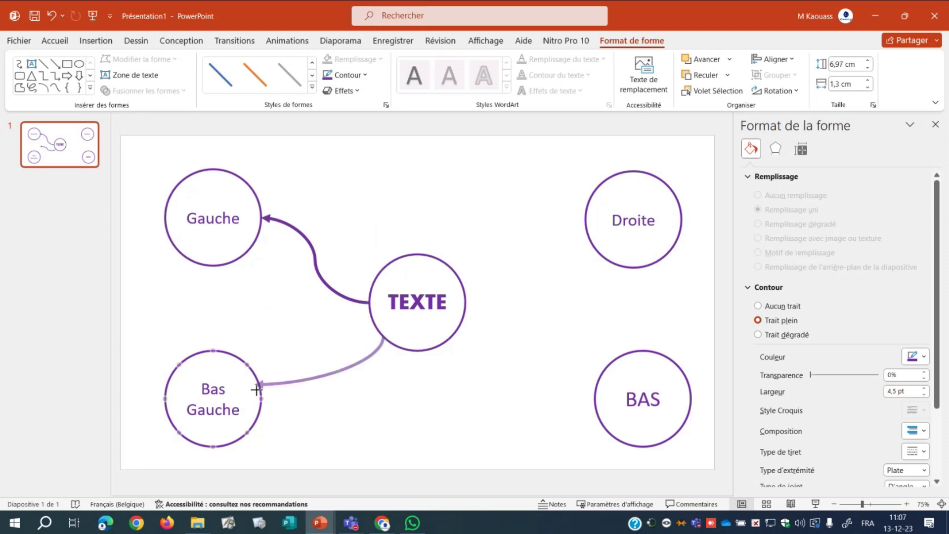
Copy both arrows to the right side and attach them from TEXTE to BAS and Droite
left_click(346, 295)
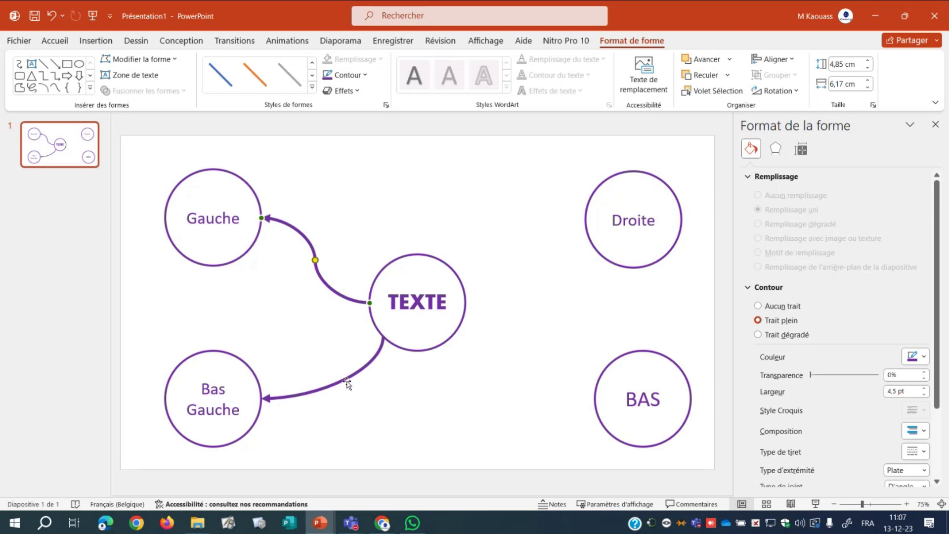
left_click(315, 393, "shift")
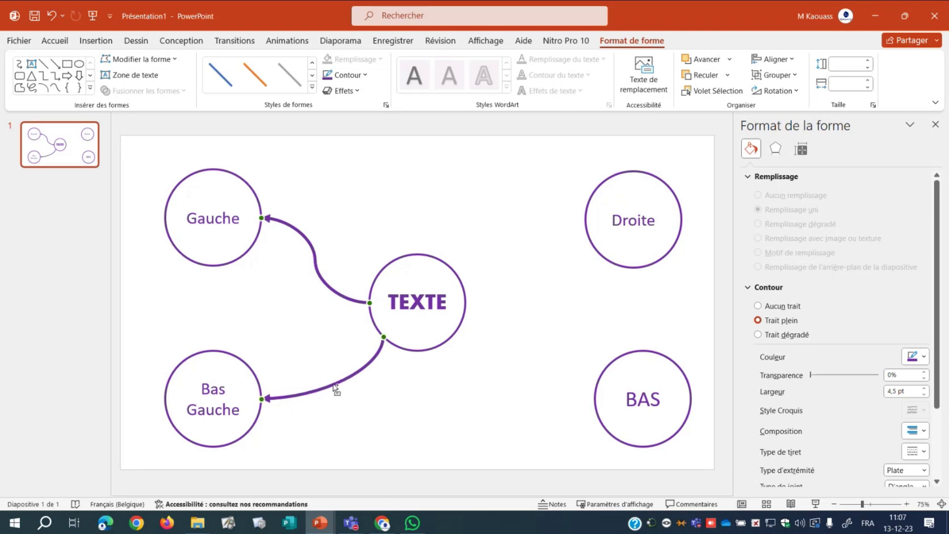
left_click_drag(336, 389, 545, 376)
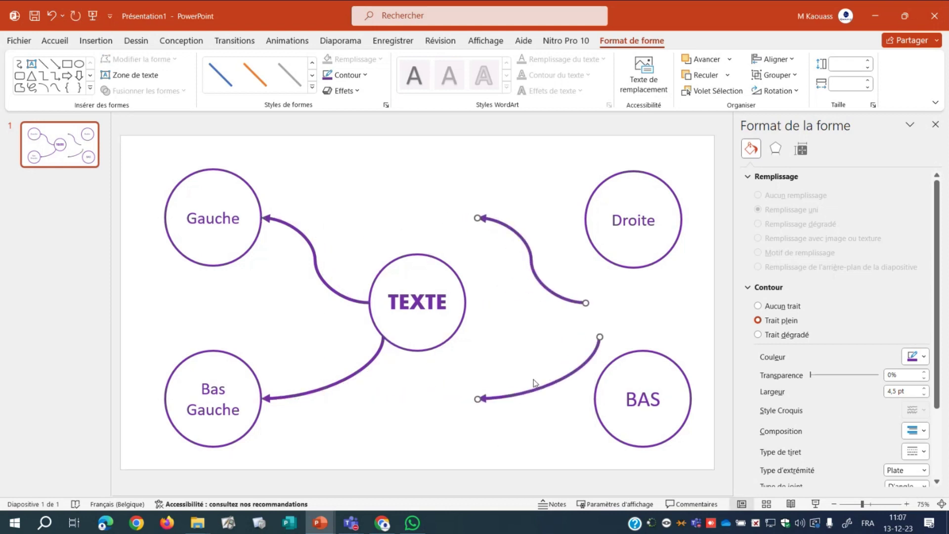
left_click_drag(586, 303, 464, 304)
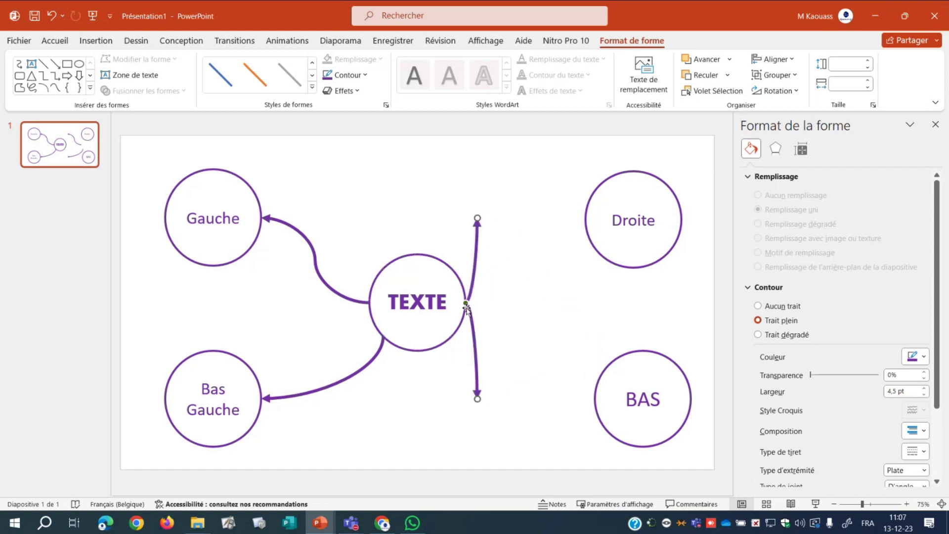
mouse_move(474, 395)
left_mouse_down()
mouse_move(567, 409)
mouse_move(595, 399)
left_mouse_up()
left_click(509, 314)
left_click(479, 303)
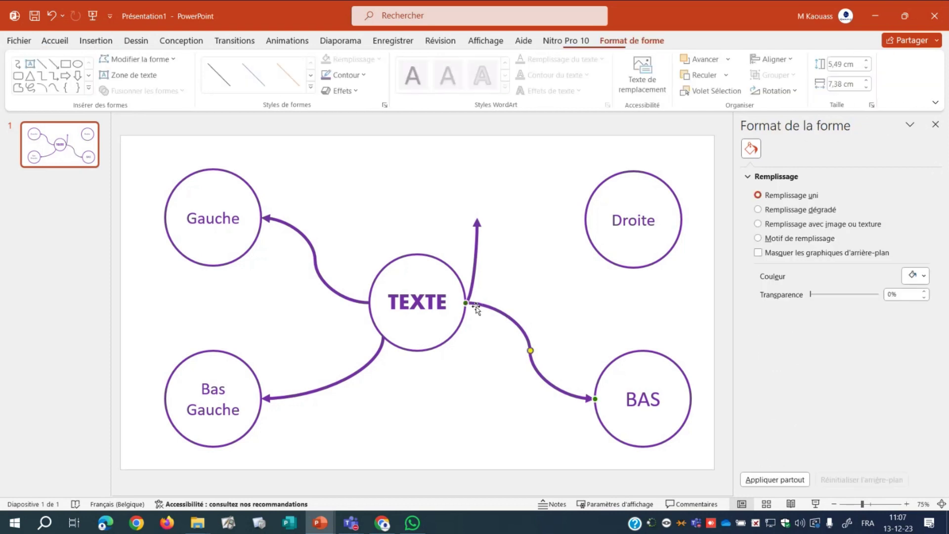
left_click_drag(479, 303, 448, 335)
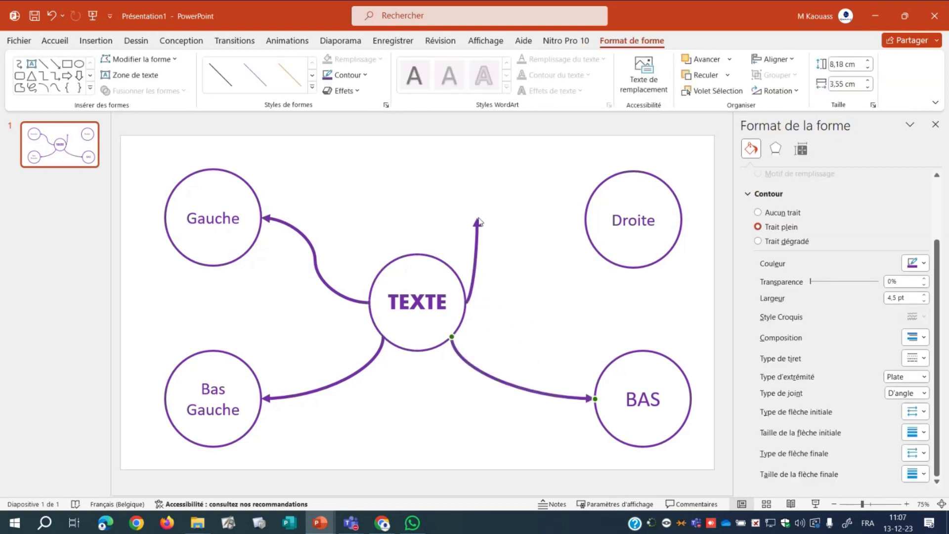
left_click(477, 223)
left_click_drag(478, 218, 586, 221)
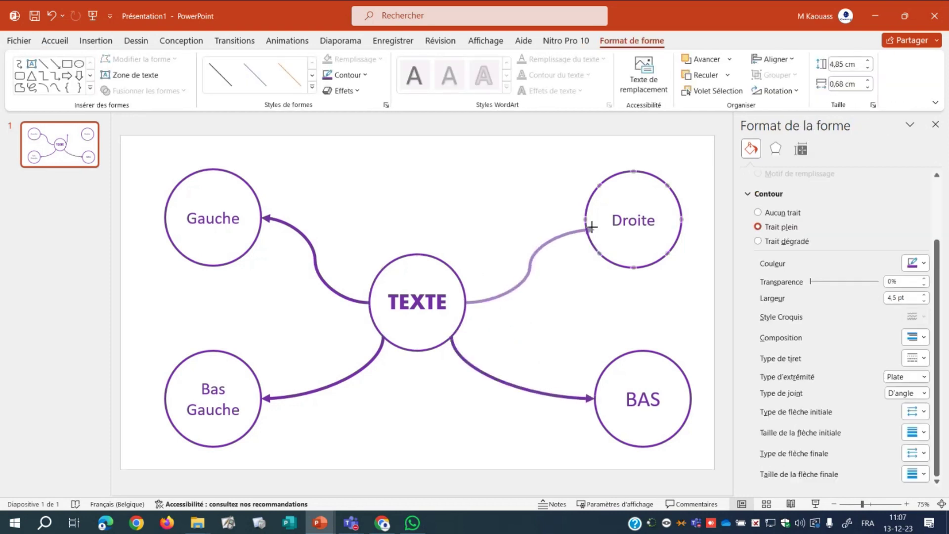
Raise TEXTE to the top centre, shift Gauche and Droite lower, nudge BAS, and reselect TEXTE
left_click(579, 280)
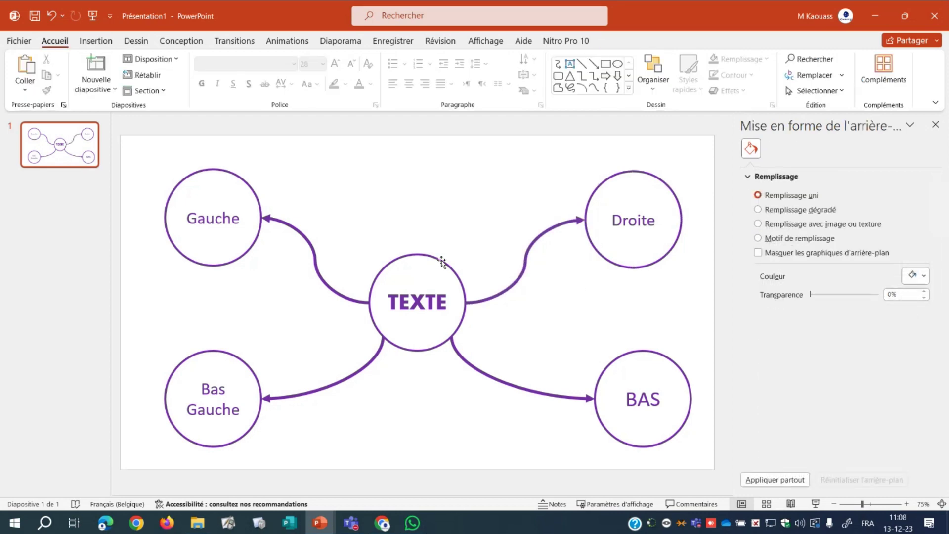
mouse_move(442, 267)
left_mouse_down()
mouse_move(467, 204)
mouse_move(442, 166)
left_mouse_up()
left_click_drag(214, 264, 227, 284)
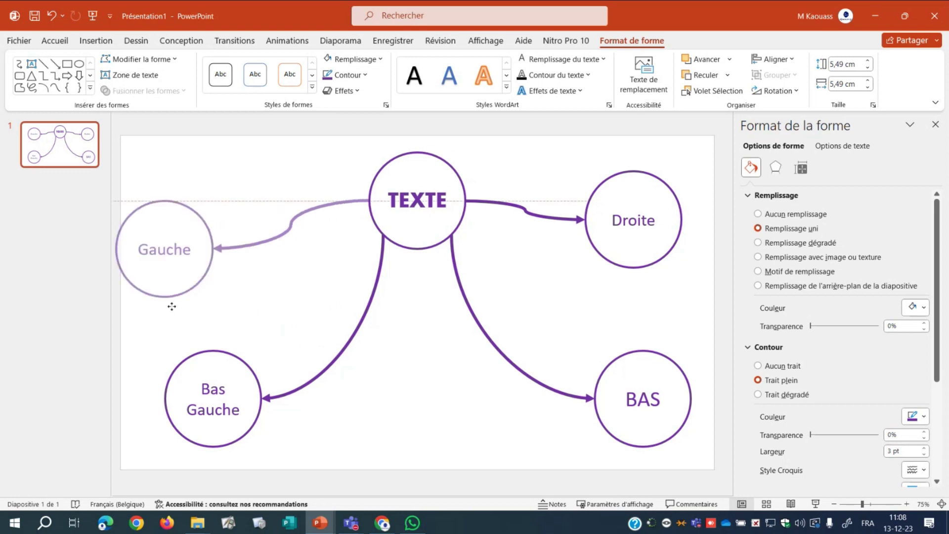
left_click_drag(613, 247, 613, 277)
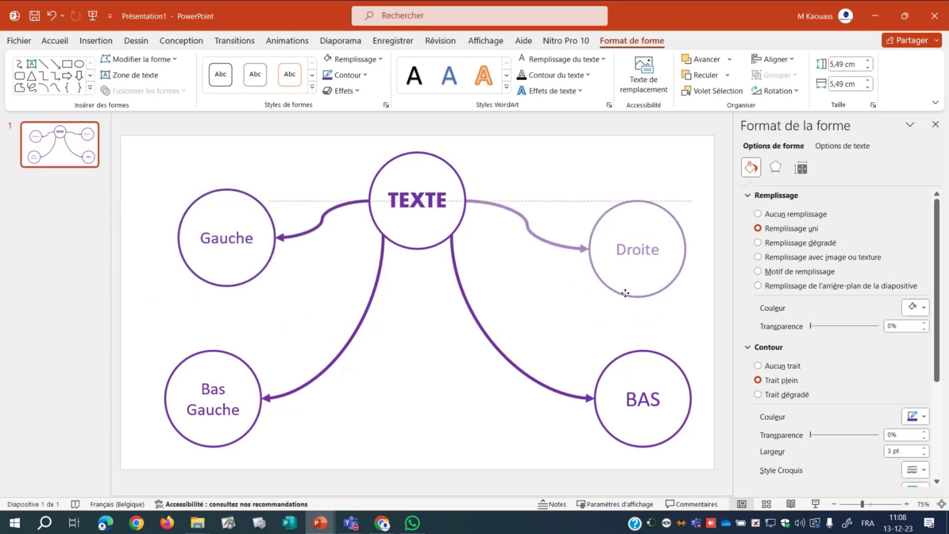
left_click_drag(607, 434, 602, 438)
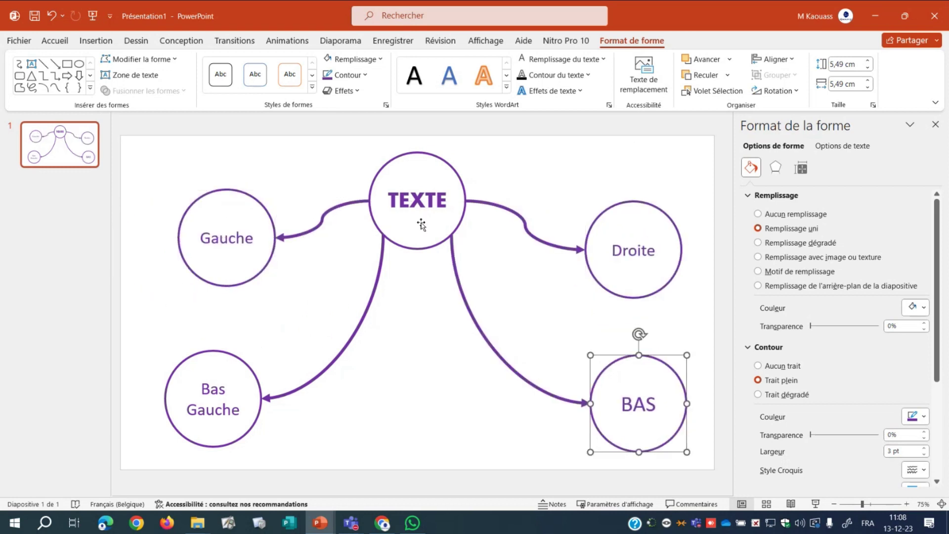
left_click(424, 346)
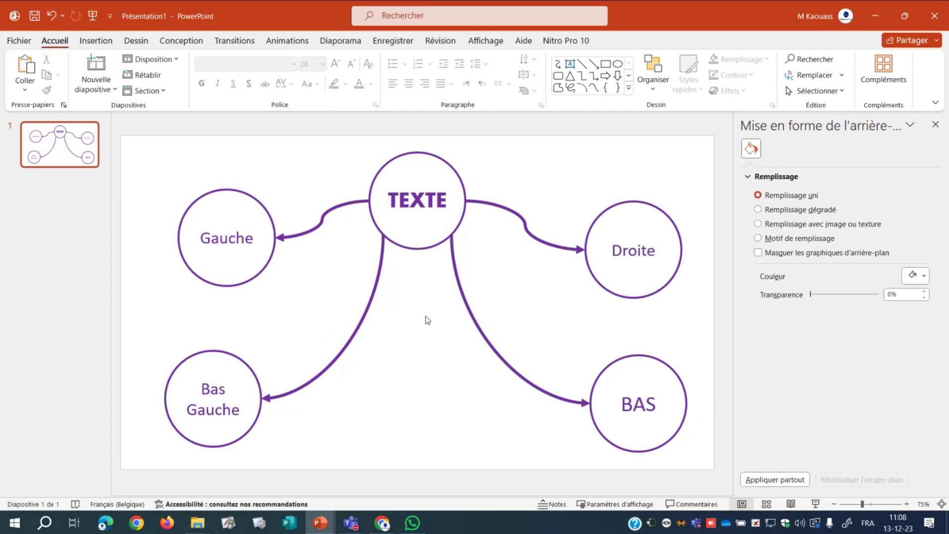
left_click(434, 236)
left_click(298, 46)
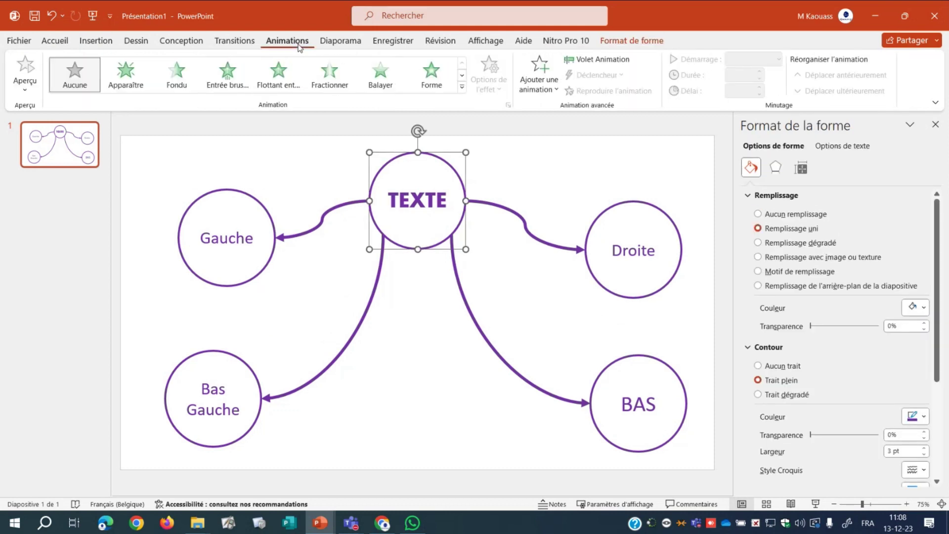
left_click(138, 82)
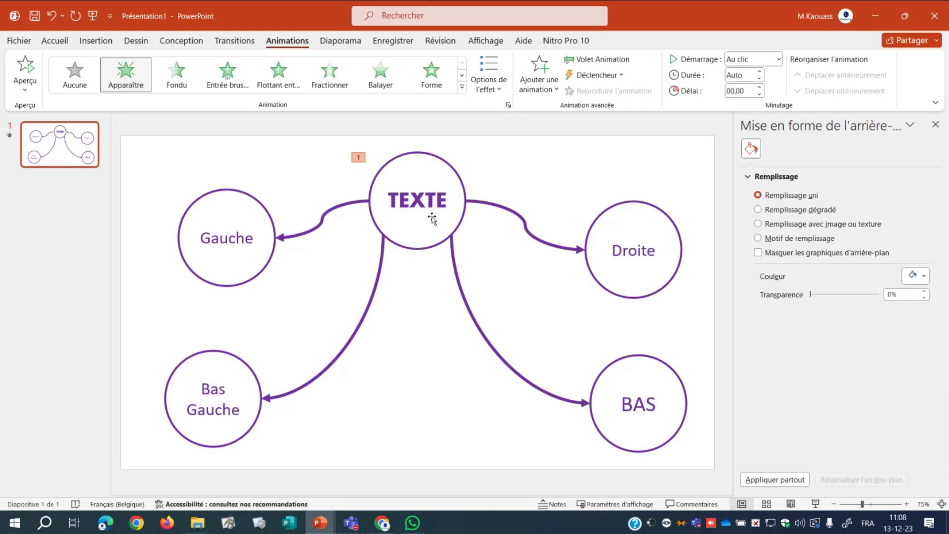
left_click(130, 93)
left_click(816, 504)
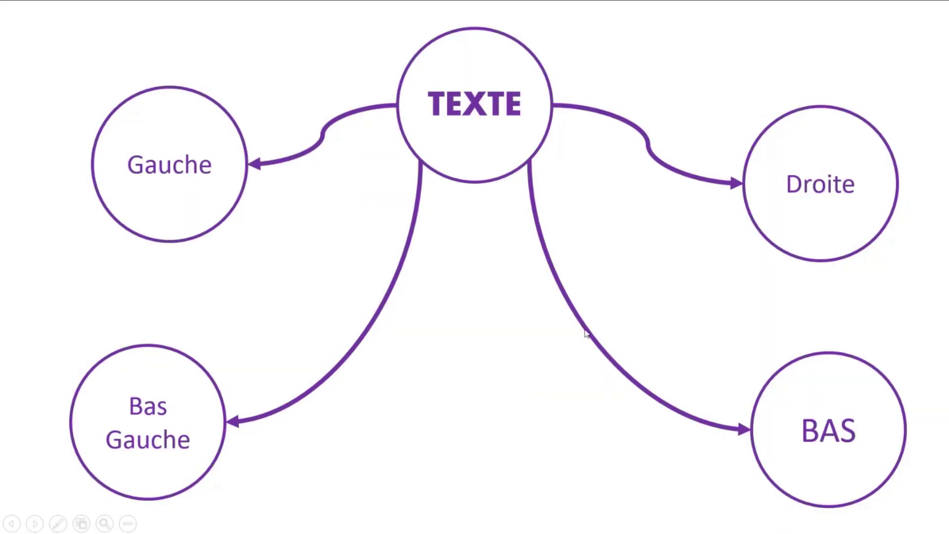
key("Escape")
left_click(391, 191)
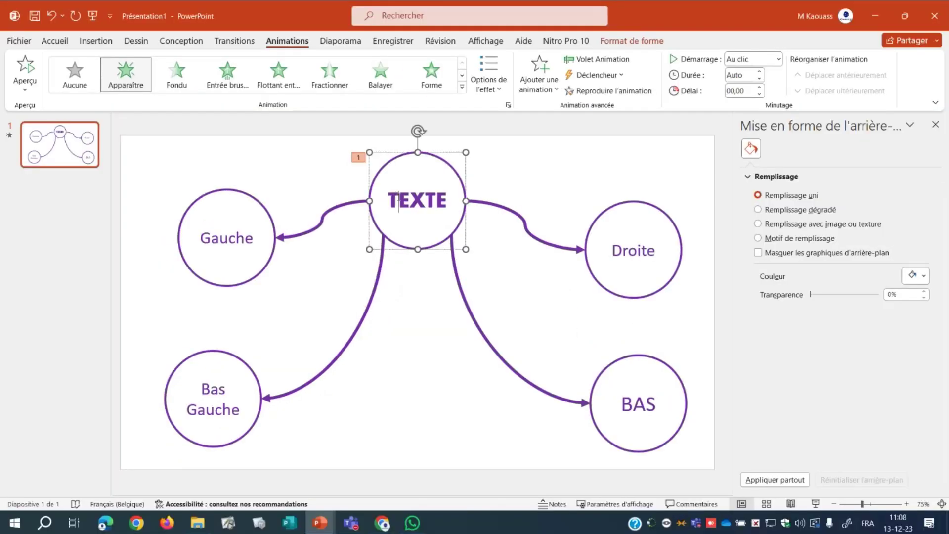
left_click(358, 157)
key("Delete")
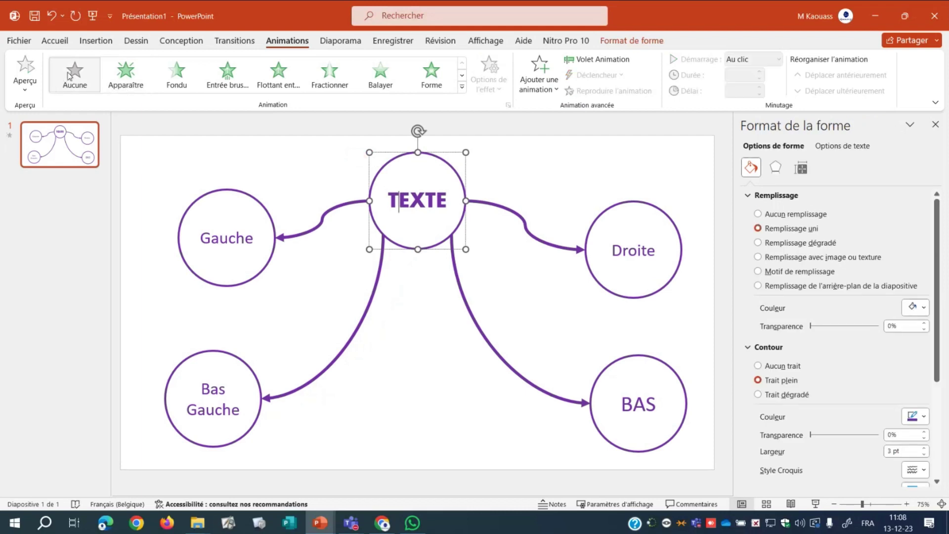
left_click(428, 394)
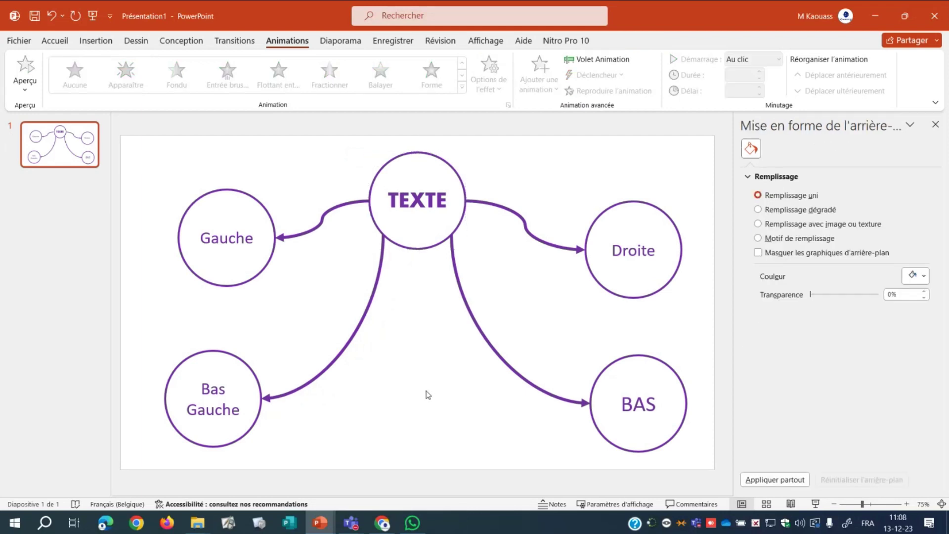